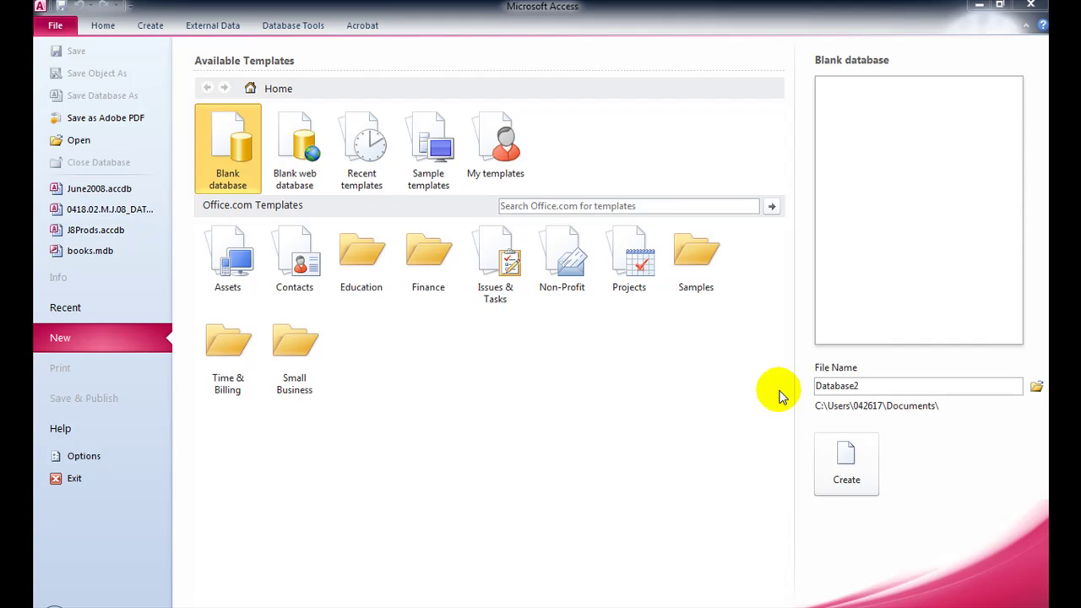
Step: Replace Database2 with the name June08 and choose the Desktop as its save folder
double_click(857, 386)
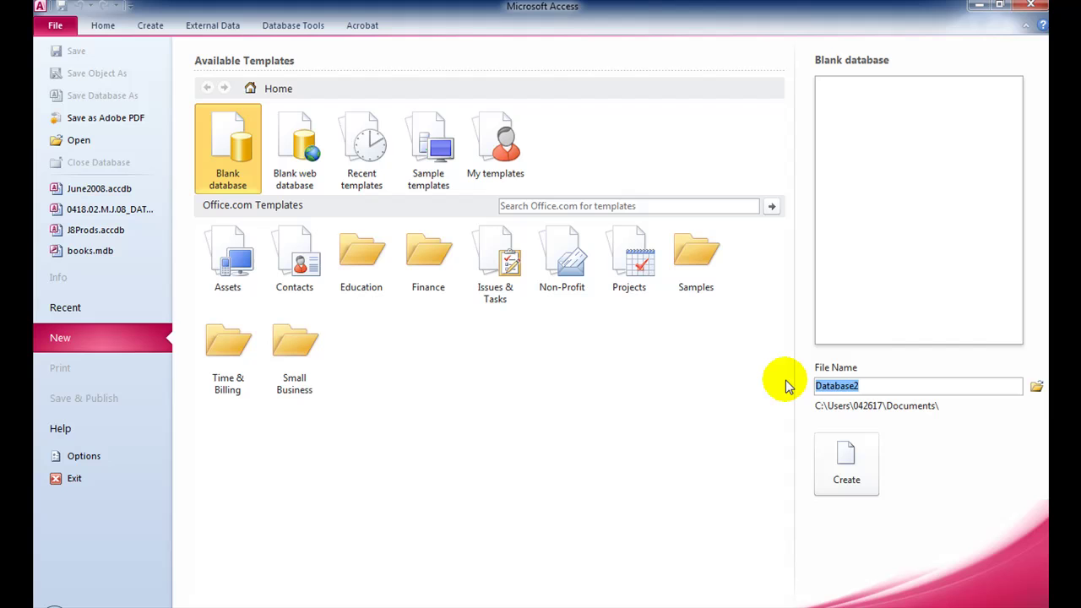
text(June08)
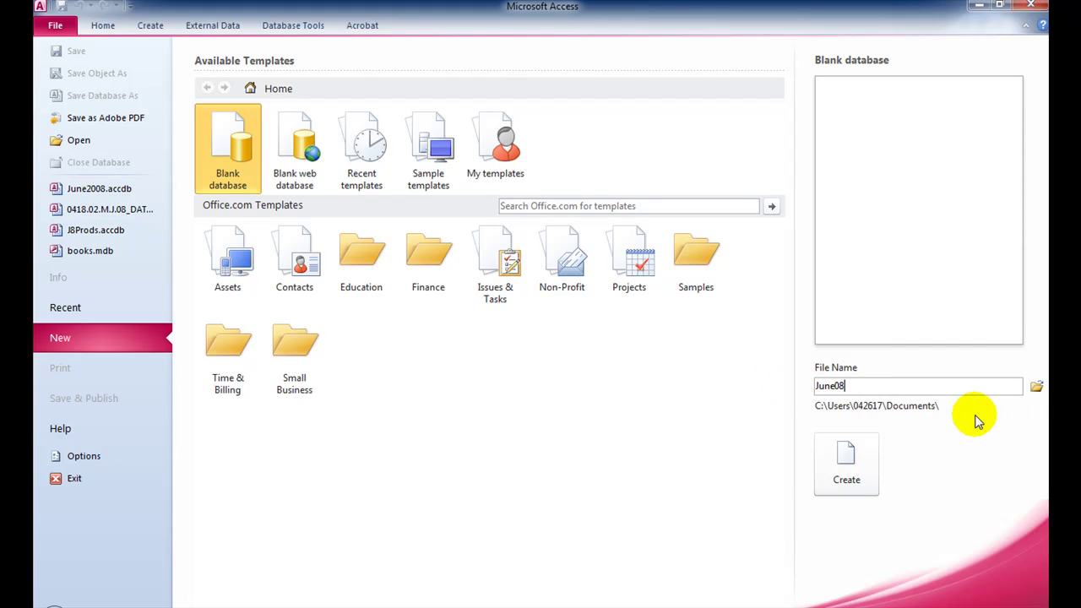
click(1036, 387)
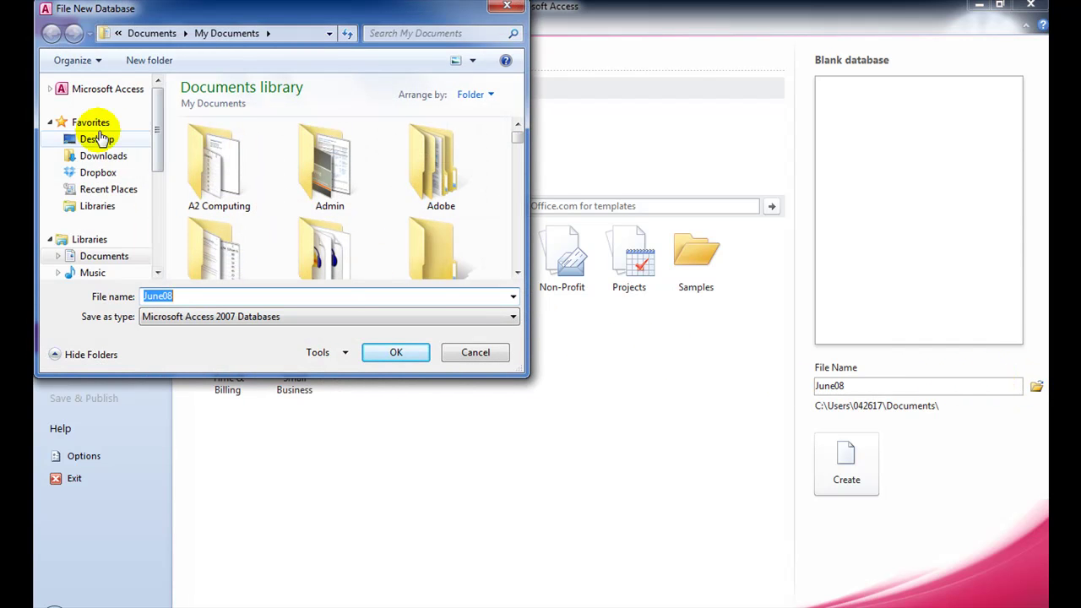
click(97, 140)
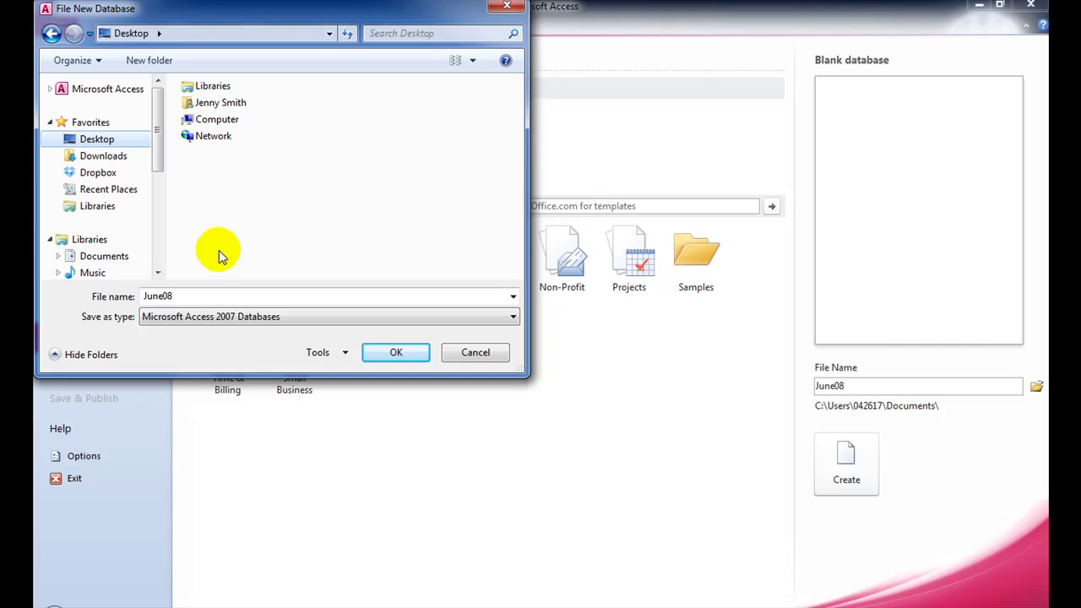
click(389, 358)
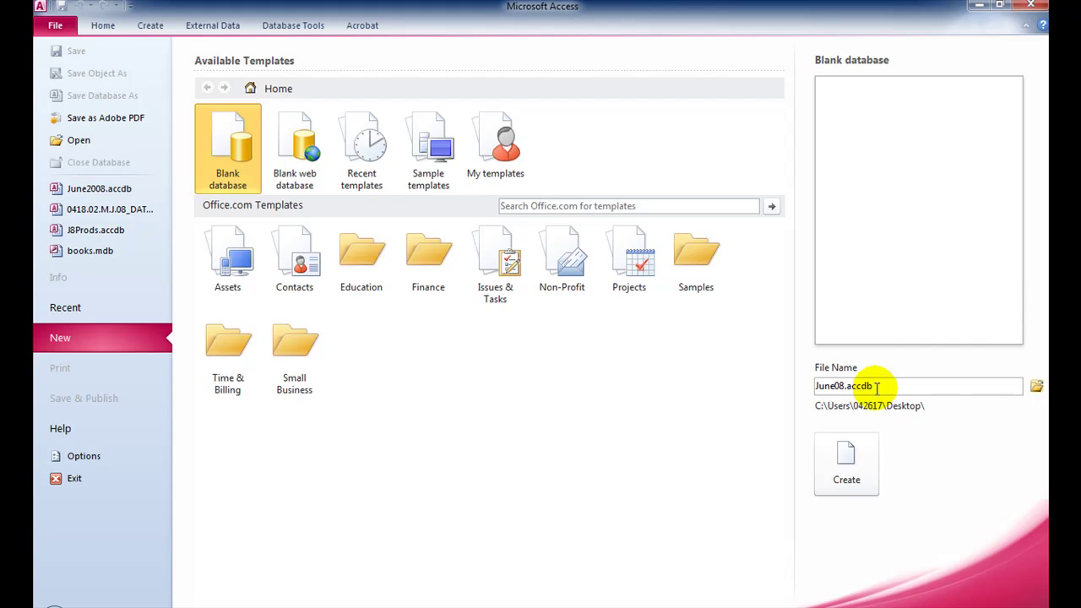
Step: Create the June08 database and close the default Table1 without saving
click(846, 463)
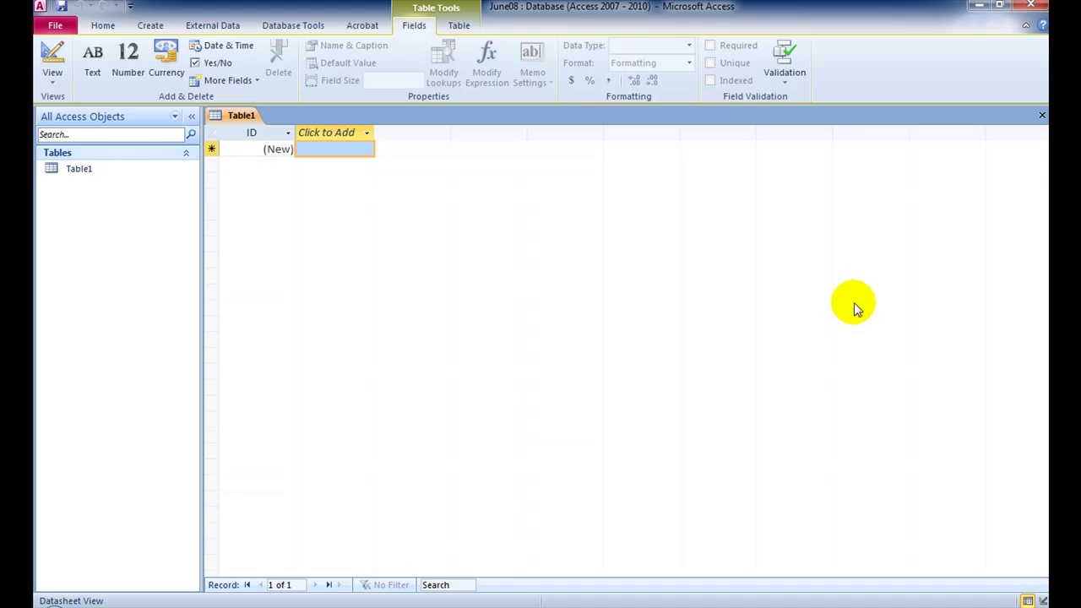
click(1042, 115)
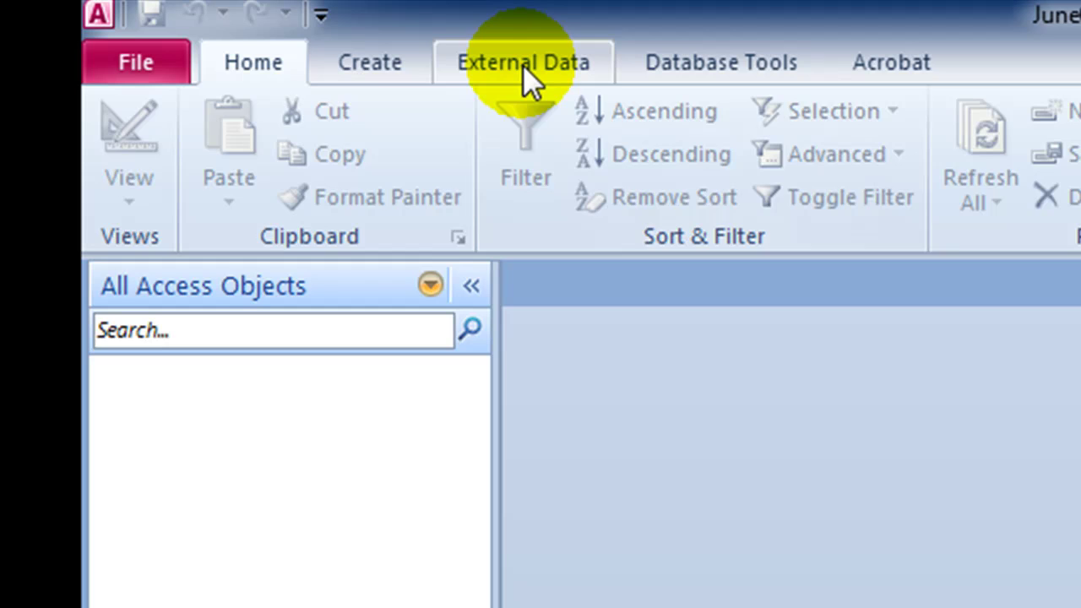
Step: Start a text-file import of Desktop J8Prods.csv into a new table
click(213, 26)
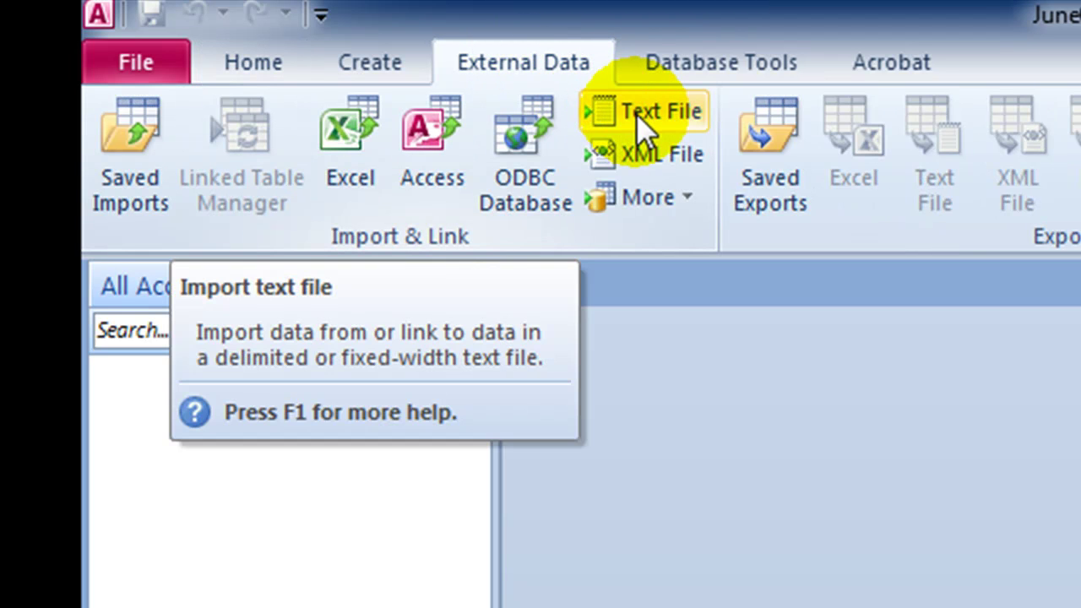
click(646, 114)
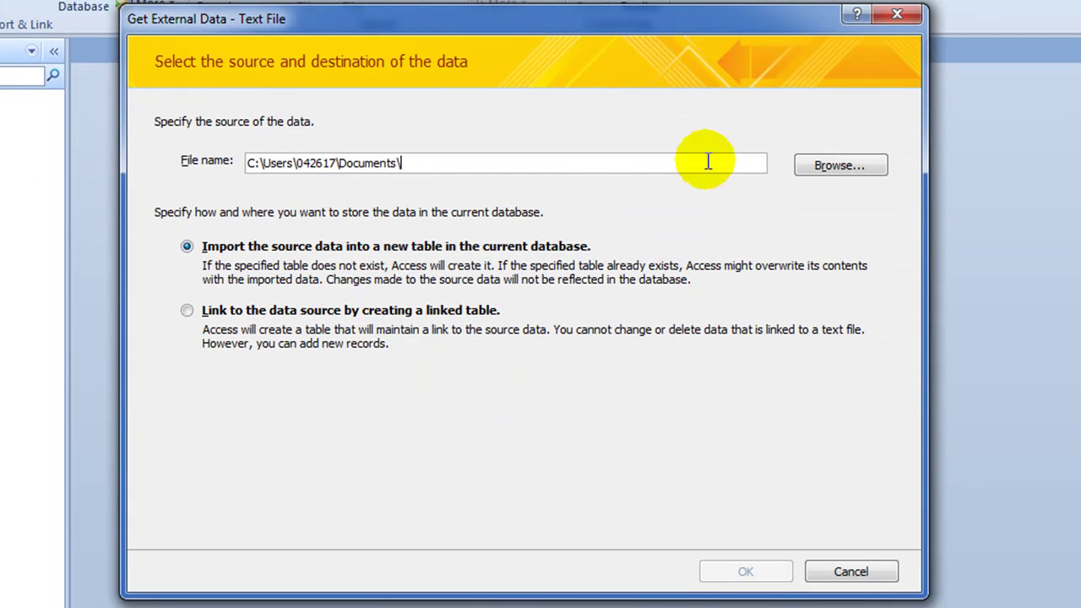
click(810, 163)
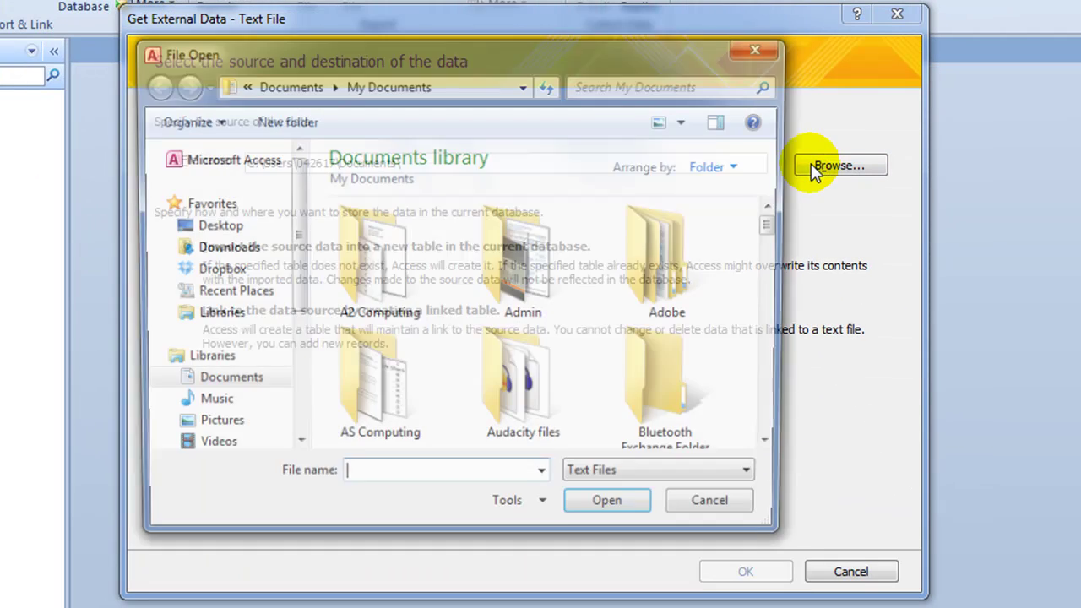
click(207, 231)
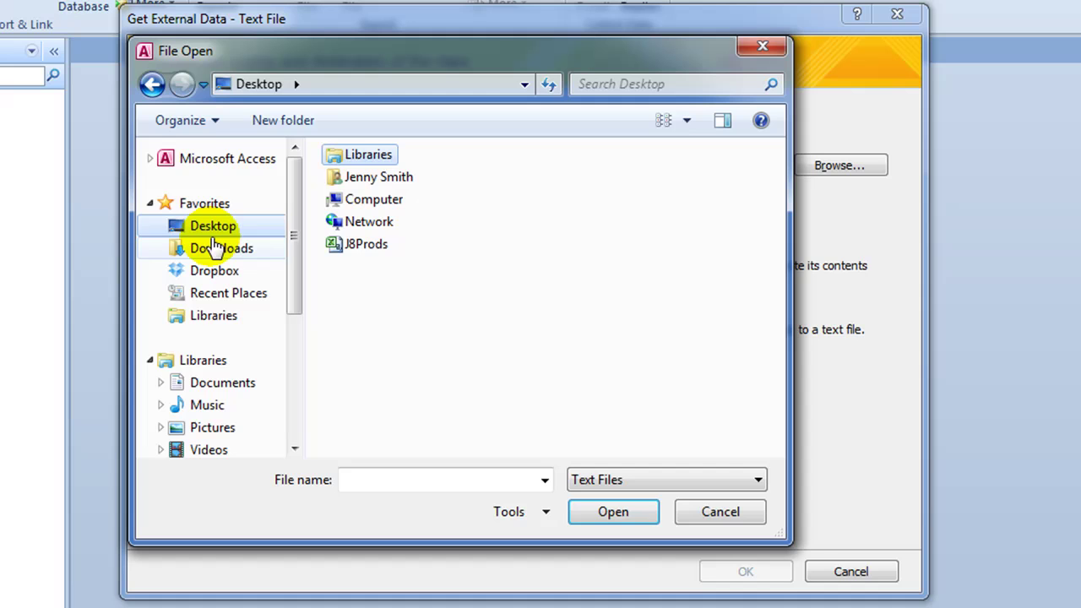
click(357, 246)
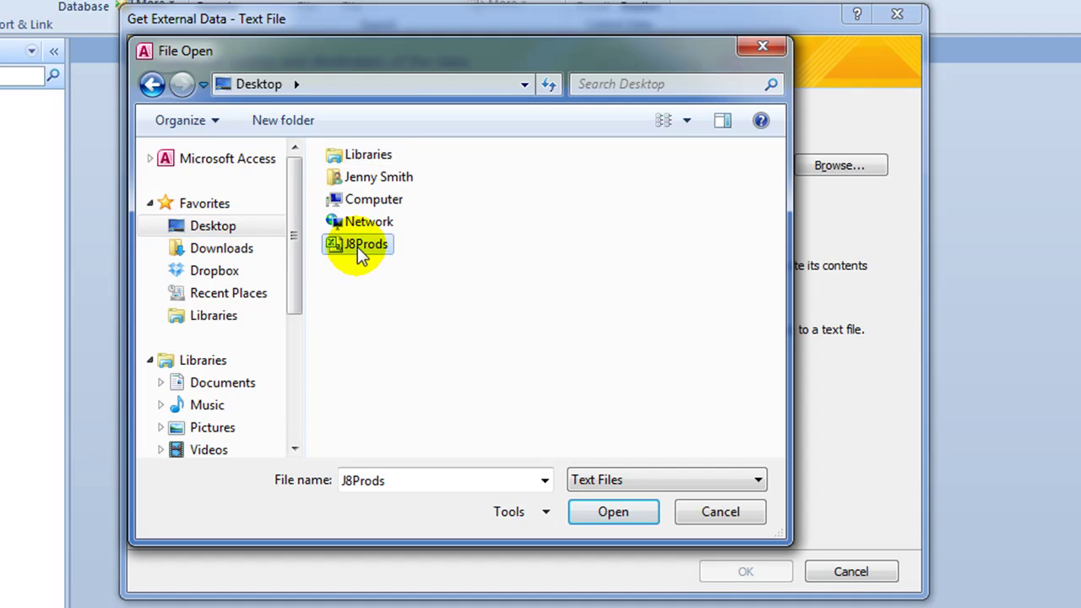
click(616, 514)
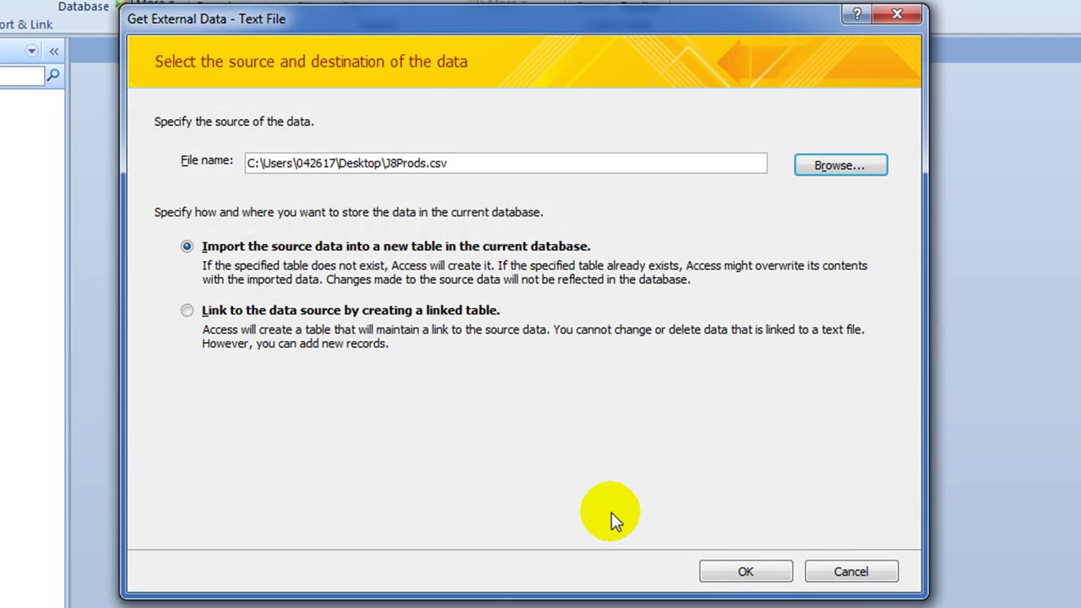
click(732, 574)
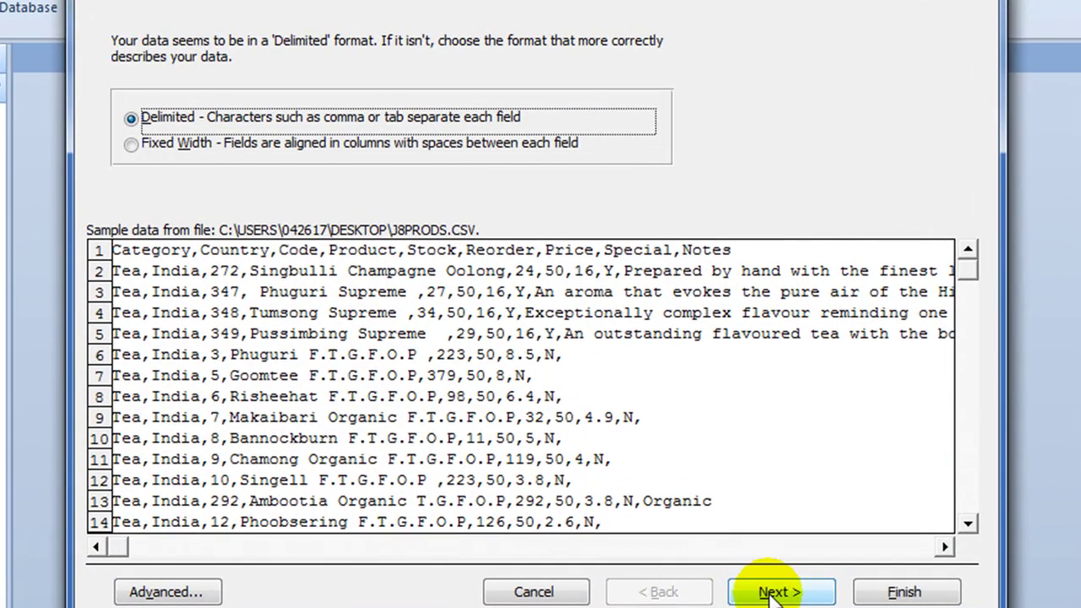
Step: Accept the delimited format and use the first row as field names
click(770, 593)
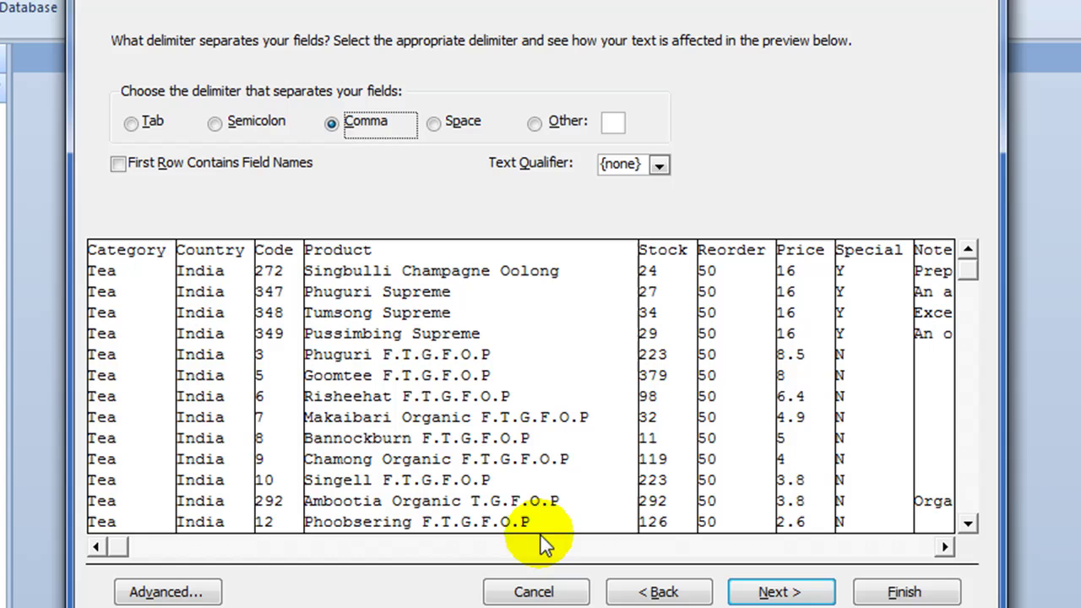
click(117, 164)
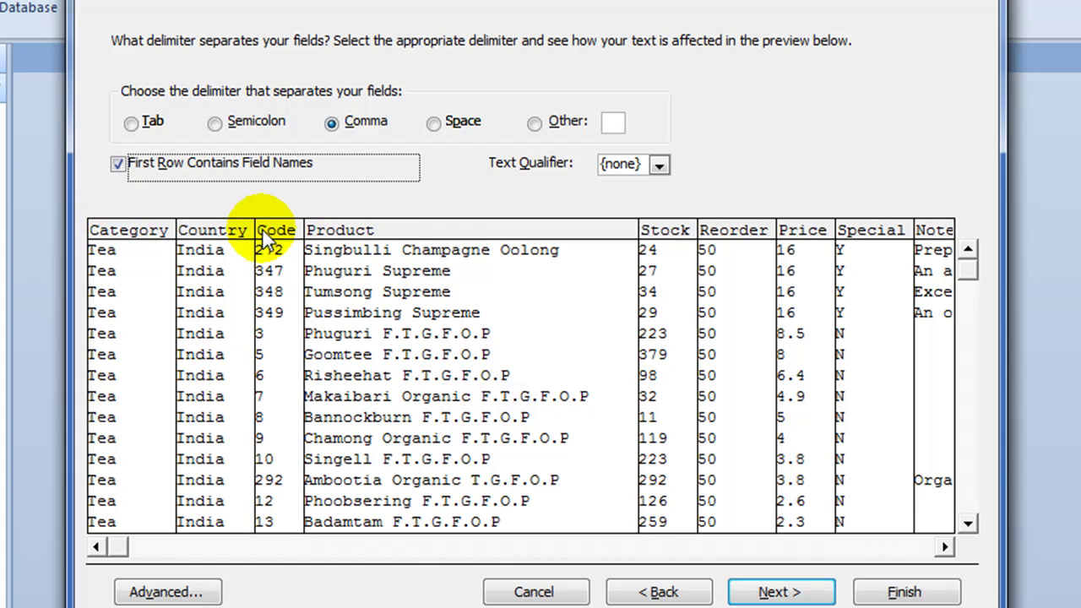
click(119, 165)
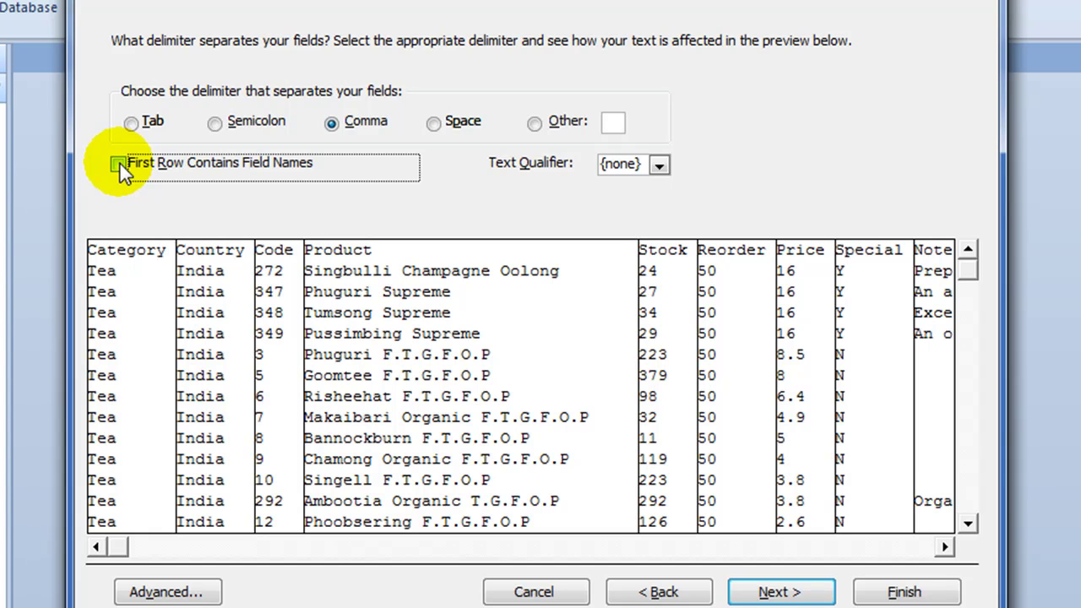
click(119, 164)
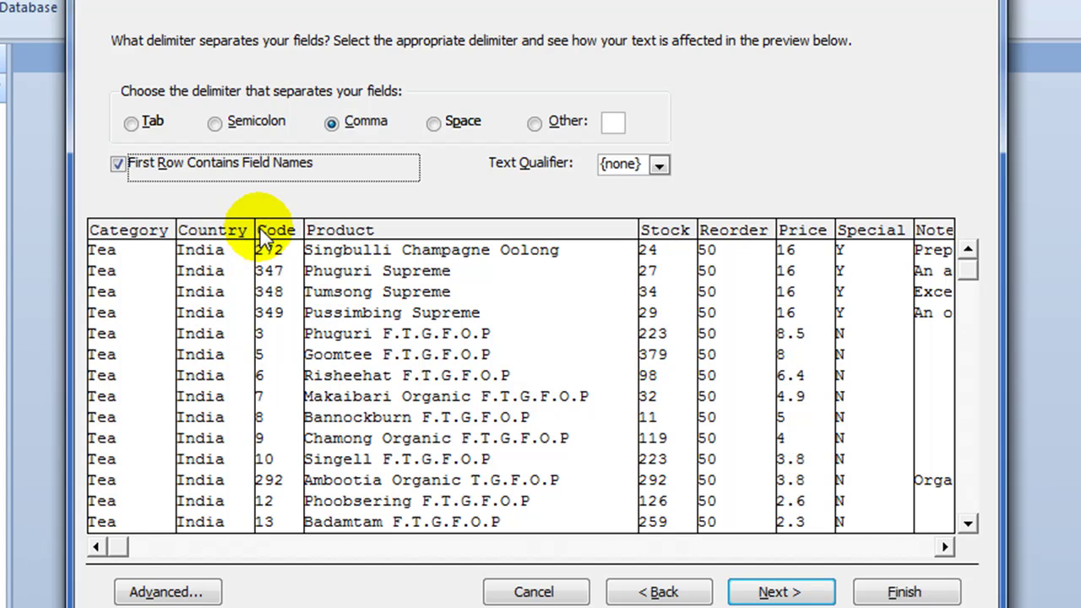
Step: Set the Code, Stock and Reorder fields to Integer in the import field options
click(742, 593)
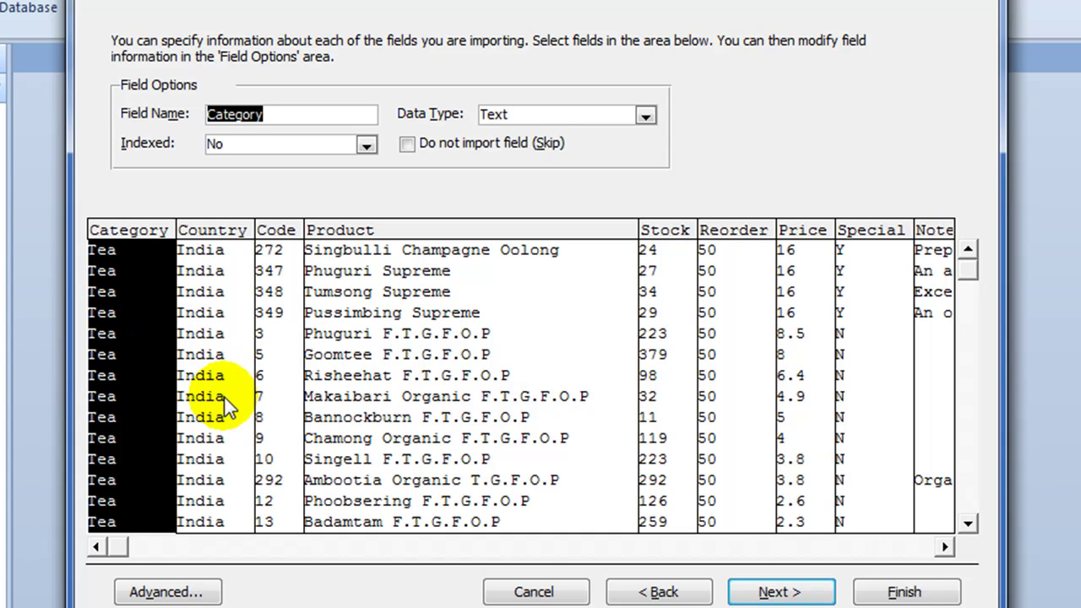
click(225, 398)
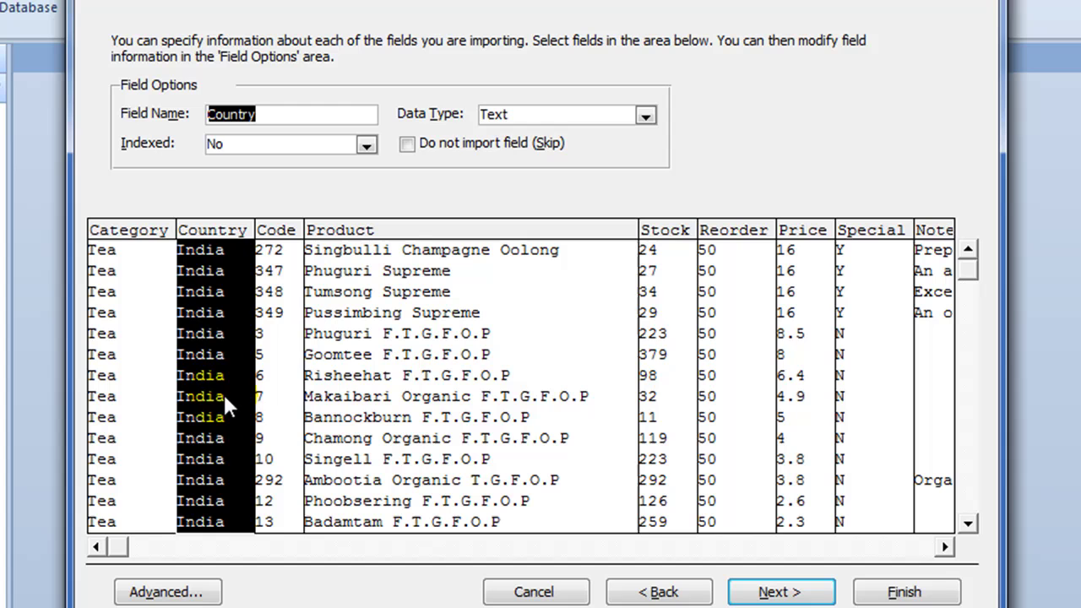
click(285, 382)
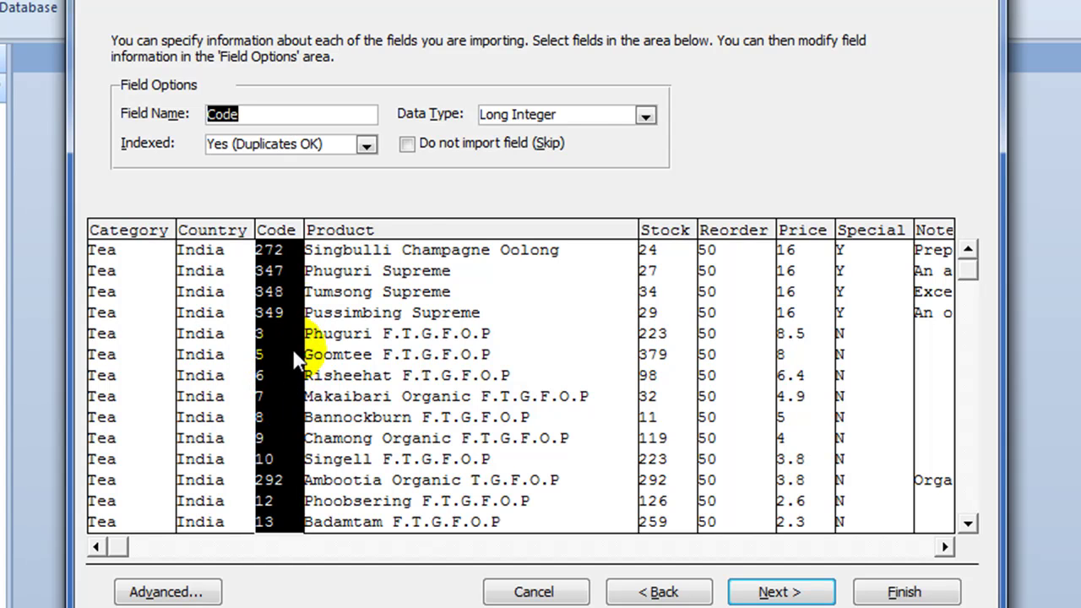
click(646, 116)
click(553, 169)
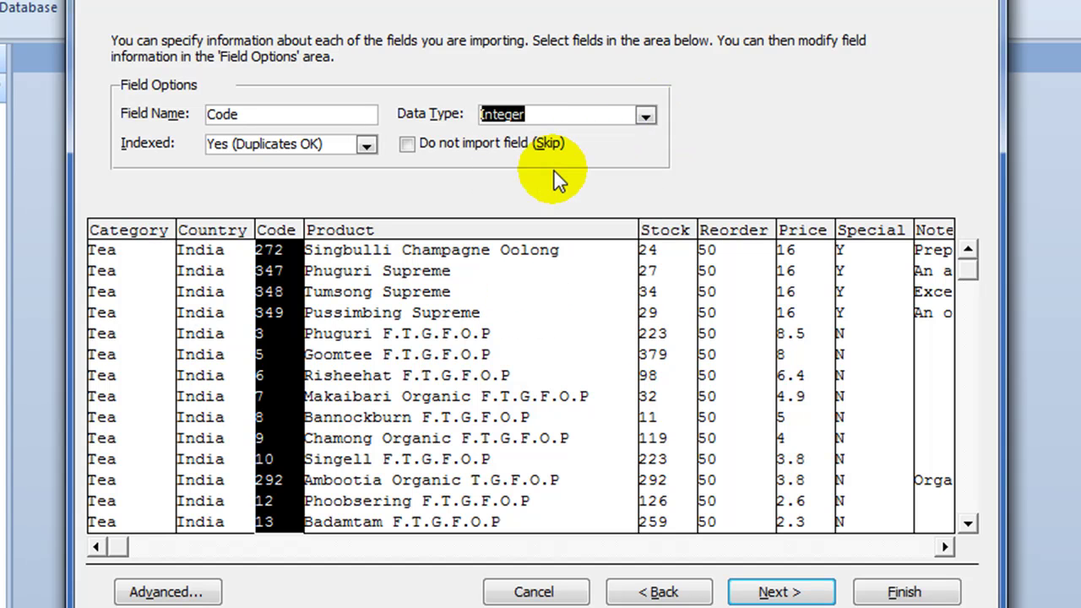
click(608, 287)
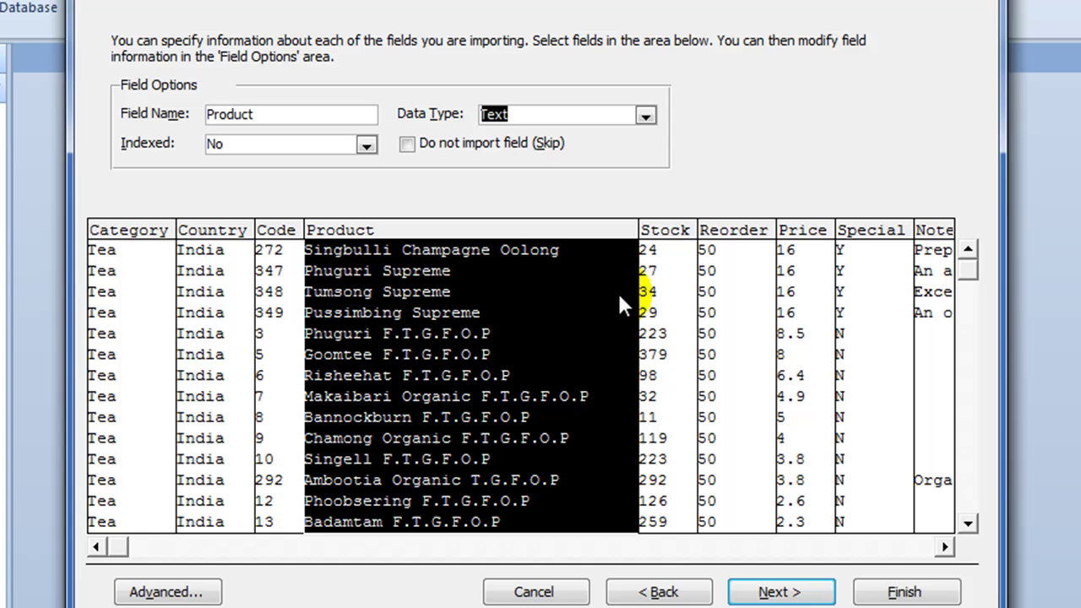
click(673, 305)
click(645, 115)
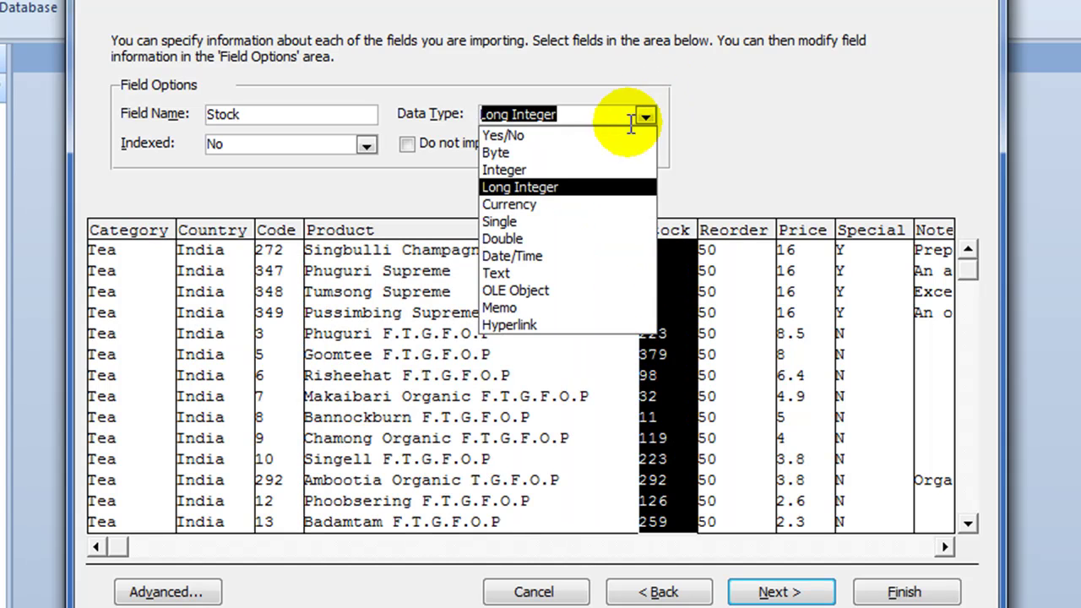
click(620, 169)
click(751, 284)
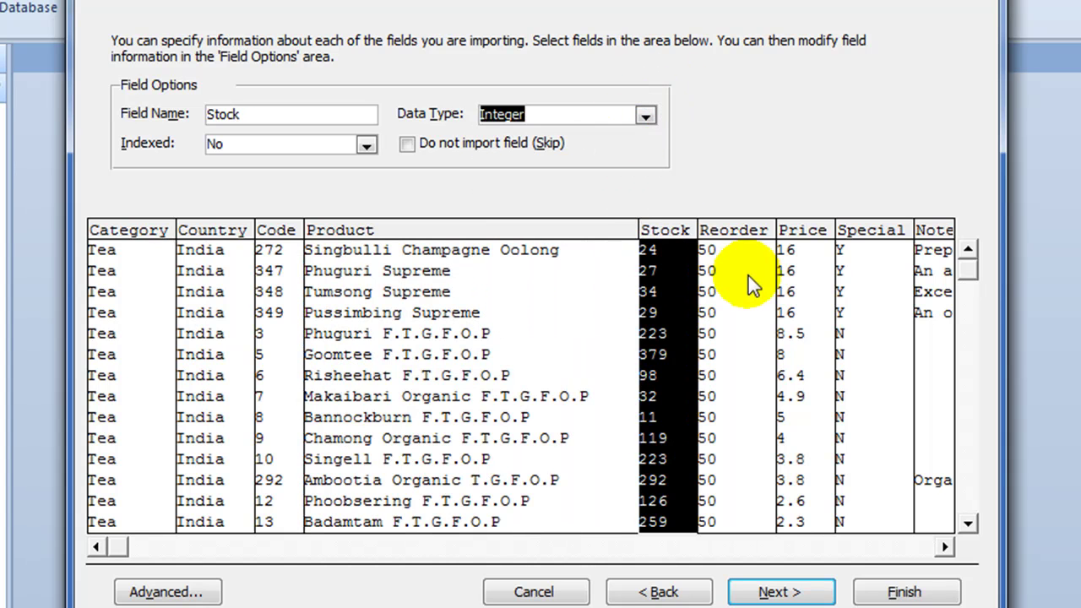
click(645, 115)
click(607, 171)
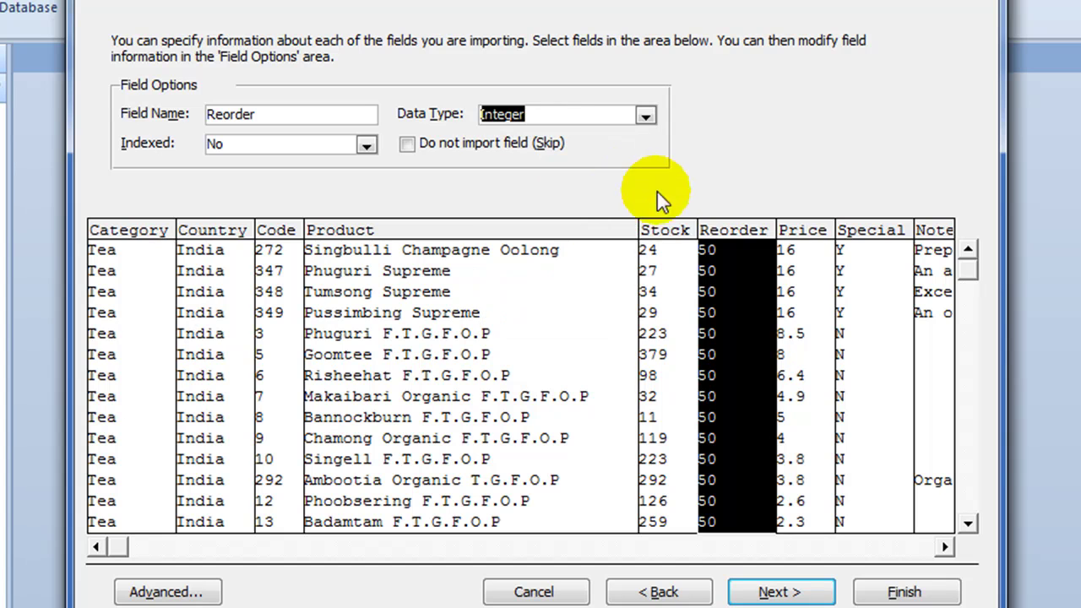
Step: Make Price a Currency field and Special a Yes/No field, then check Notes
click(788, 278)
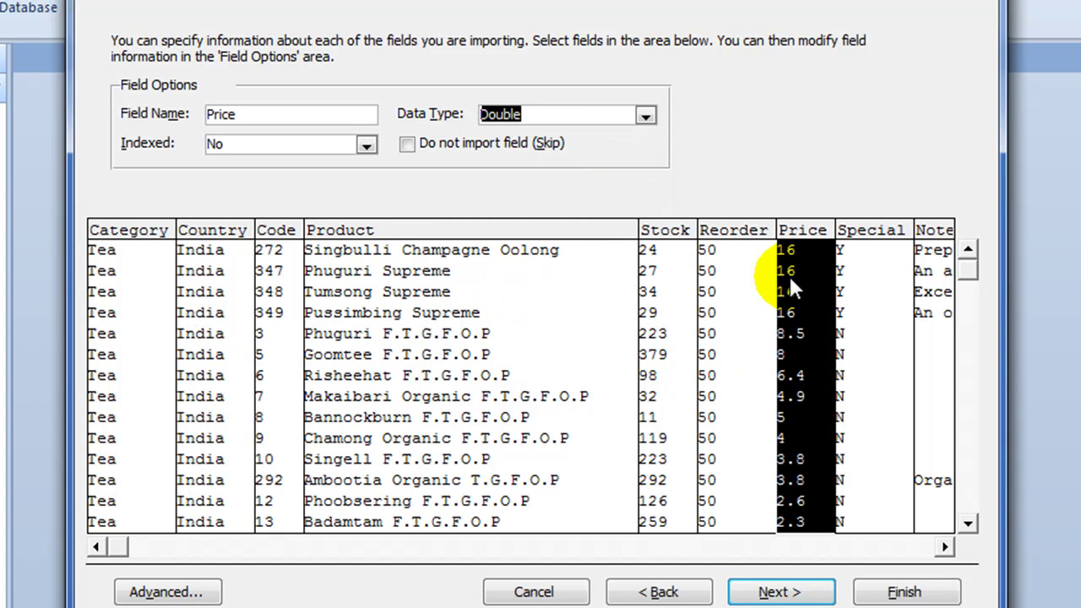
click(645, 115)
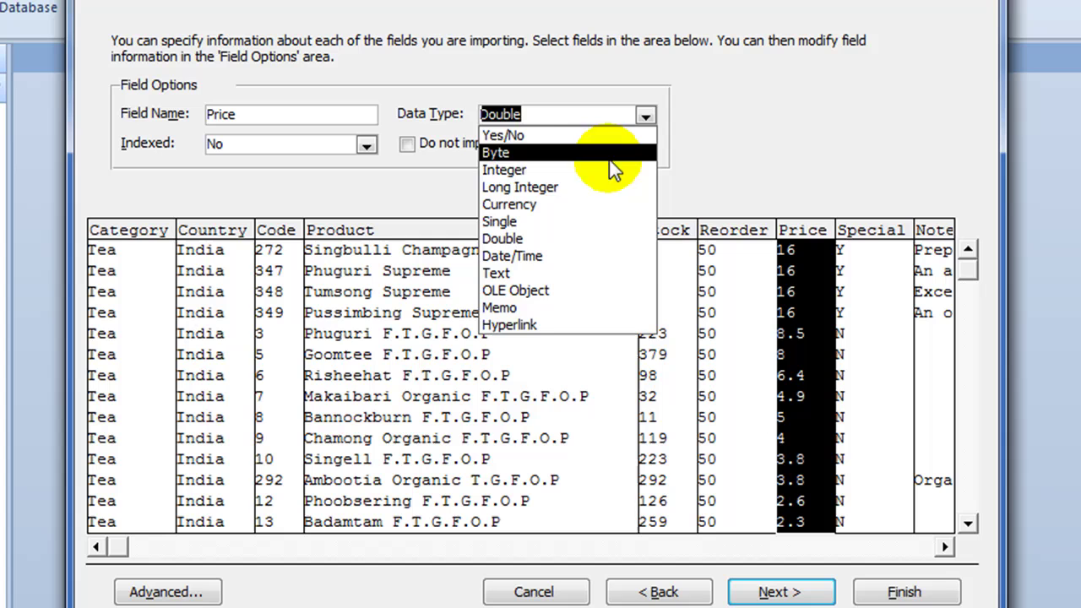
click(592, 204)
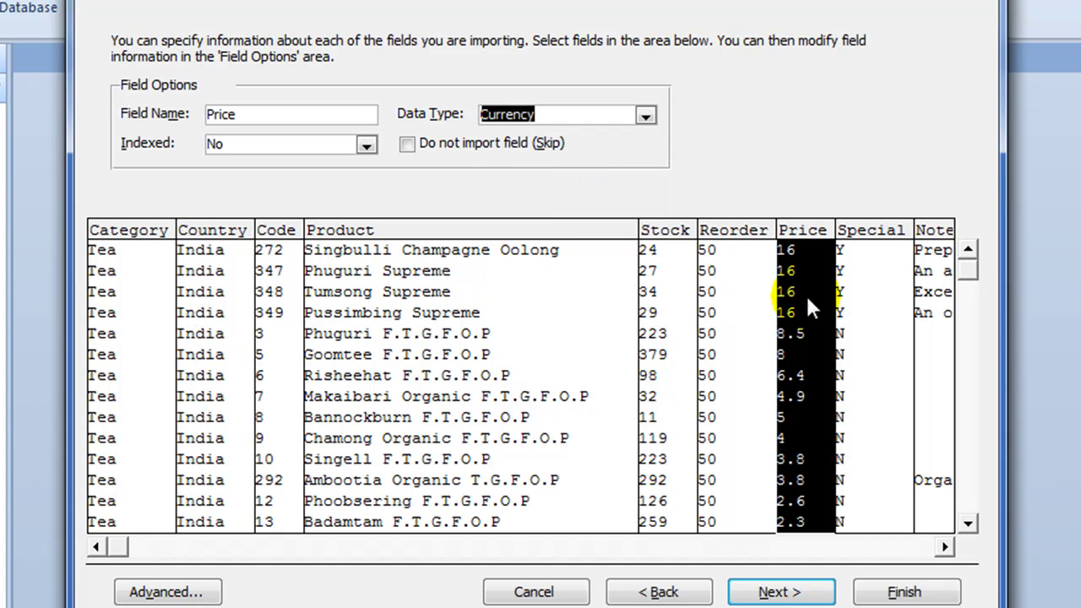
click(864, 309)
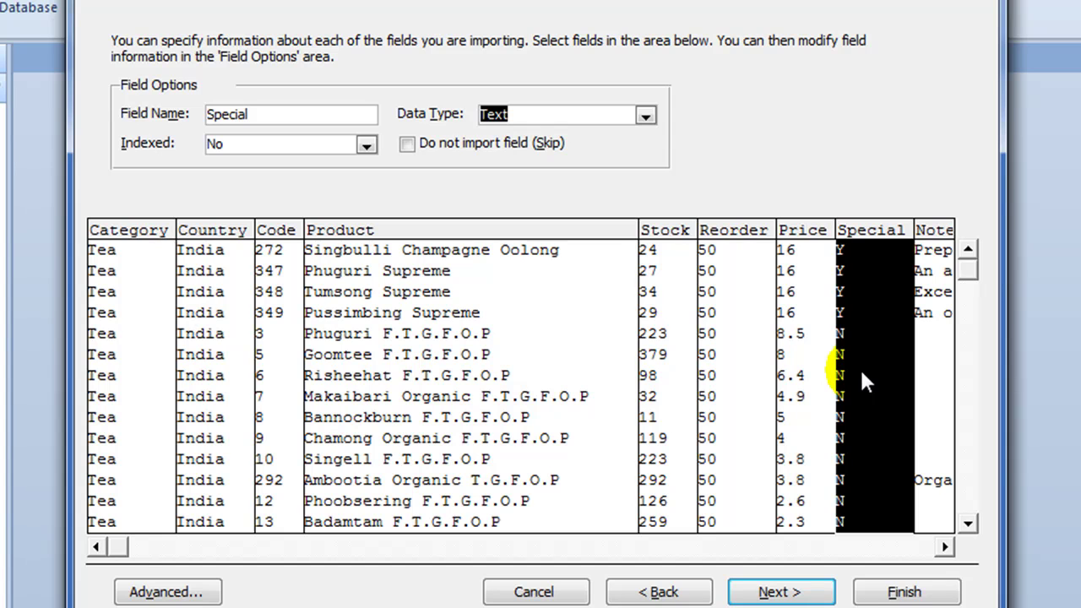
click(644, 116)
click(637, 133)
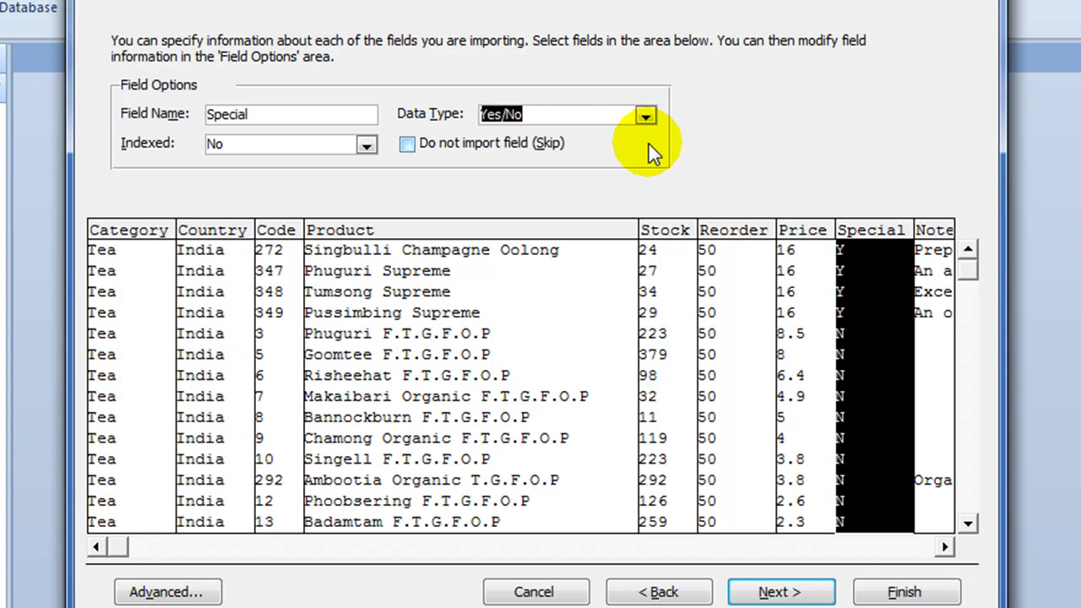
click(928, 274)
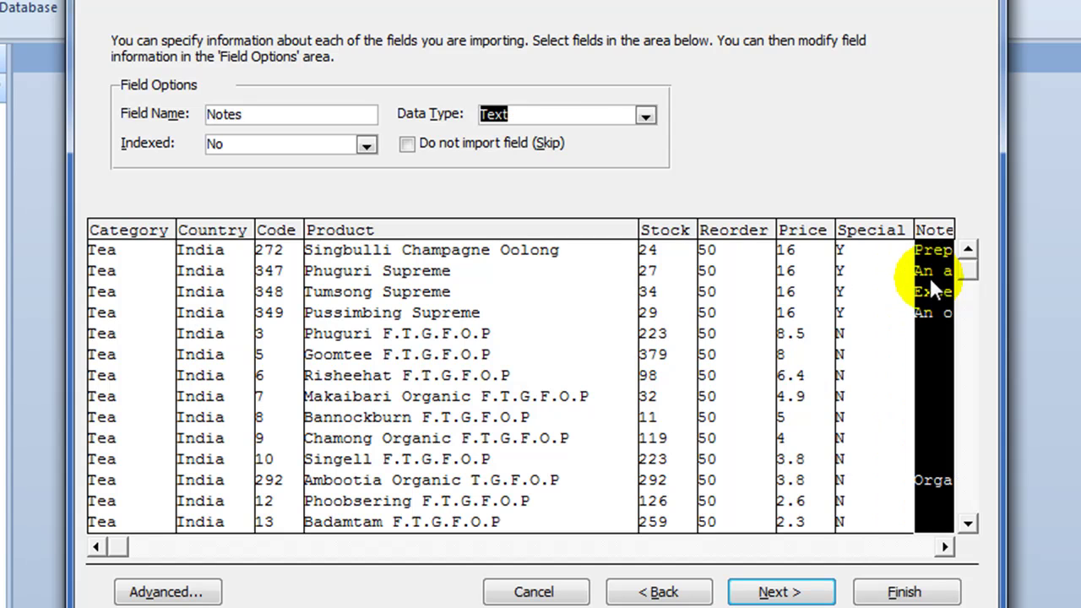
Step: Choose No primary key and advance to the final page importing to table J8Prods
click(778, 593)
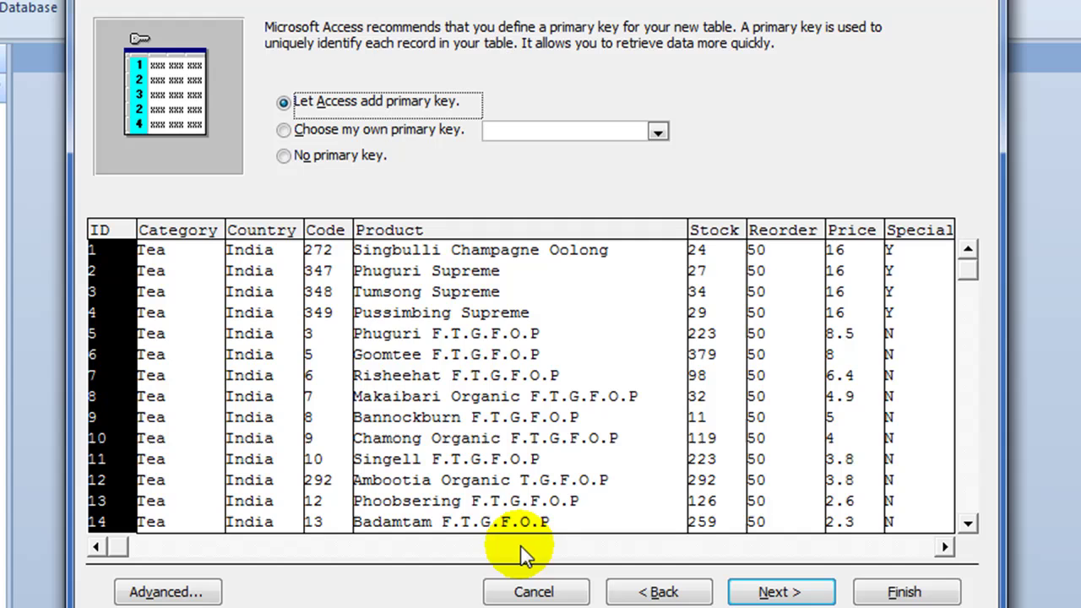
click(284, 156)
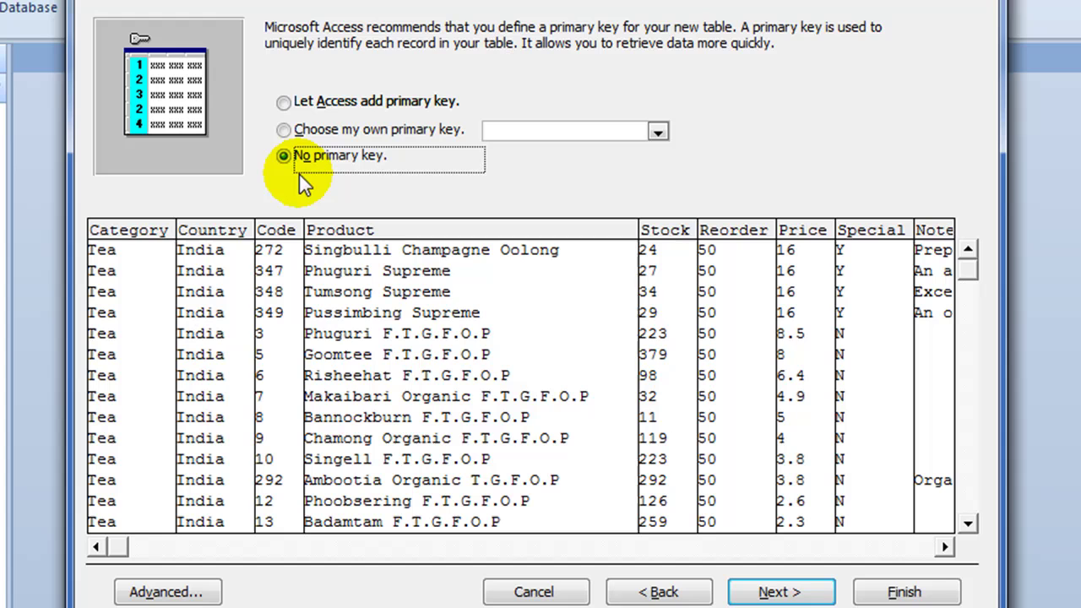
click(779, 592)
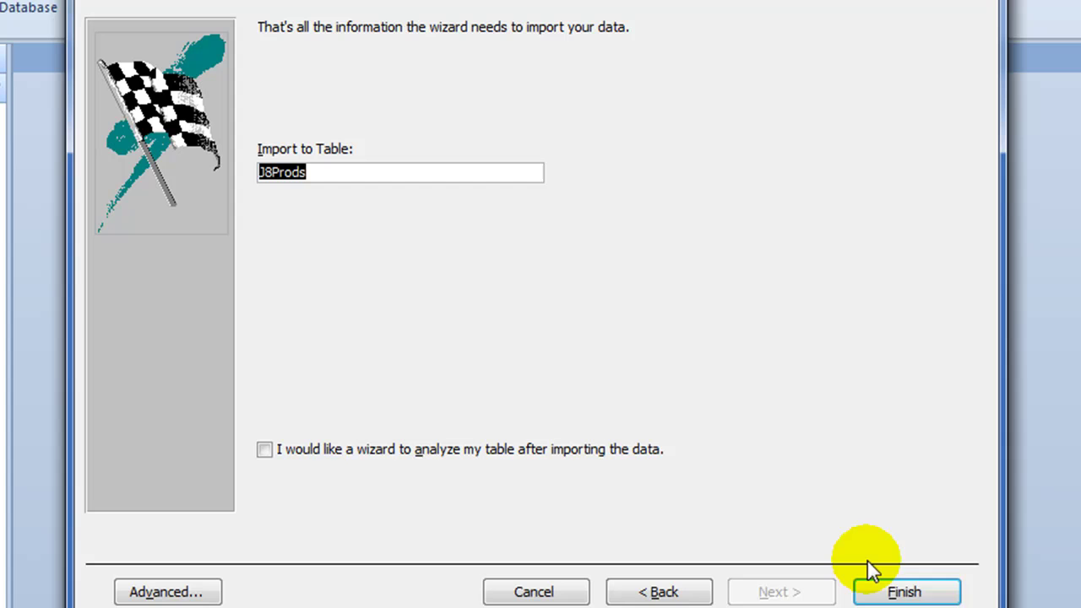
Step: Finish the import without saving steps, then open J8Prods and check Madoorie Gold's Special value
click(883, 591)
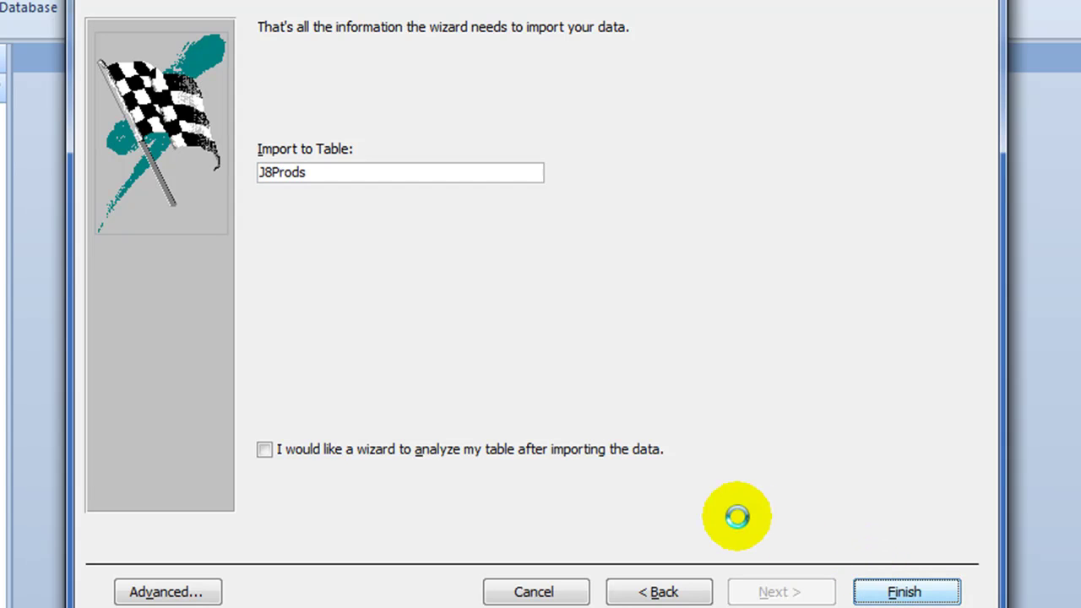
key(Return)
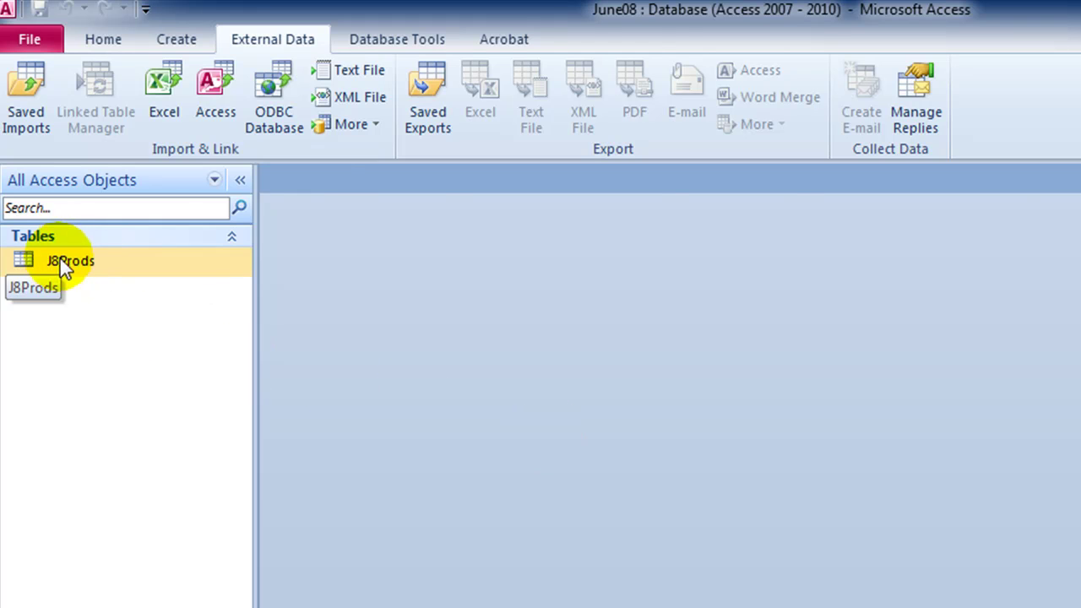
double_click(58, 262)
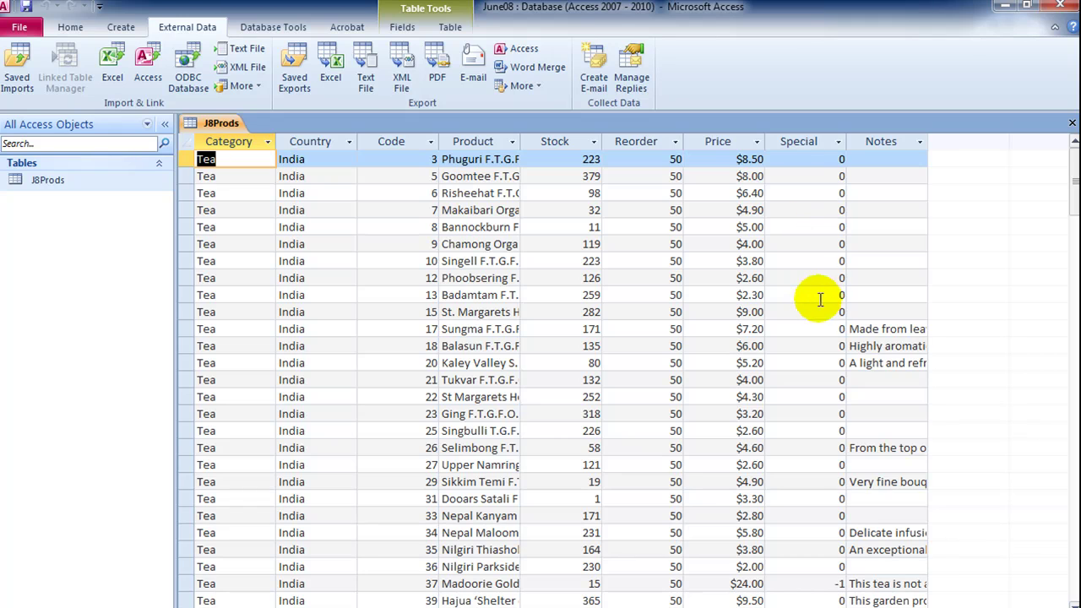
click(821, 584)
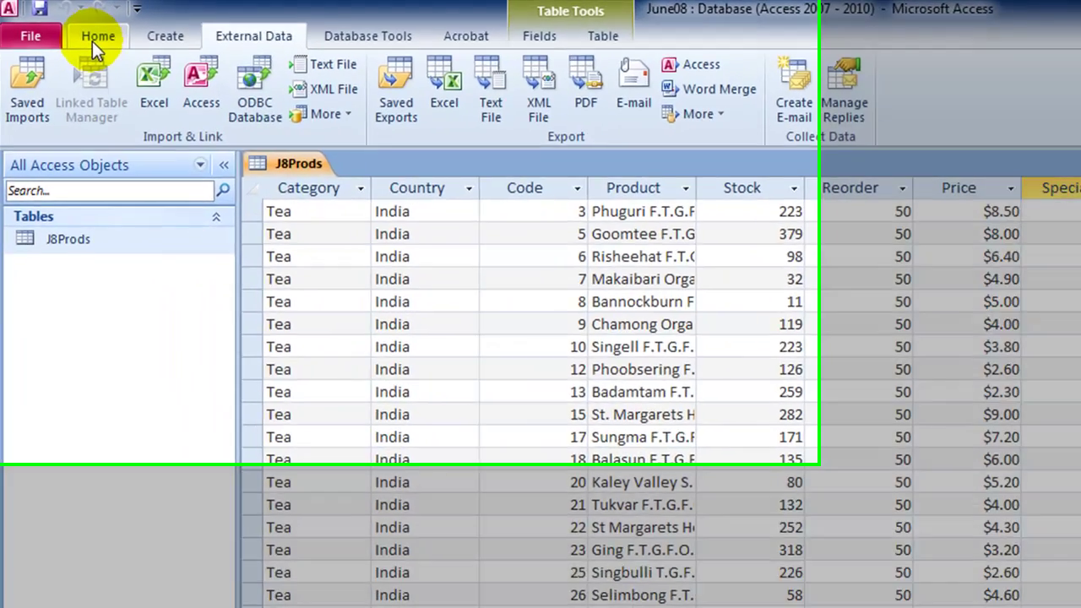
Step: Switch J8Prods to Design view and review the Category, Country, Code and Product data types
click(67, 31)
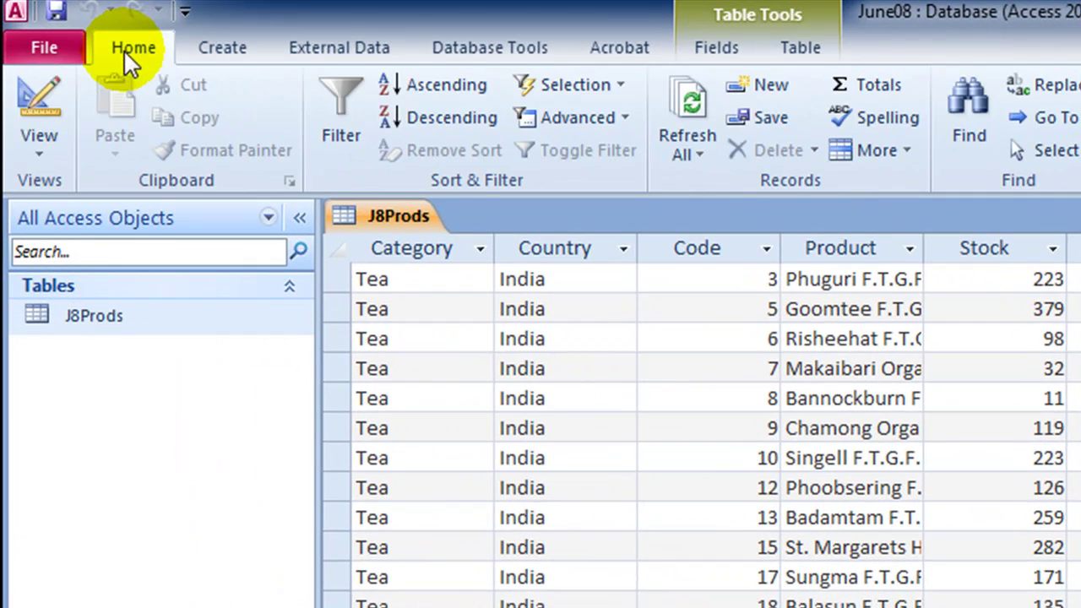
click(38, 111)
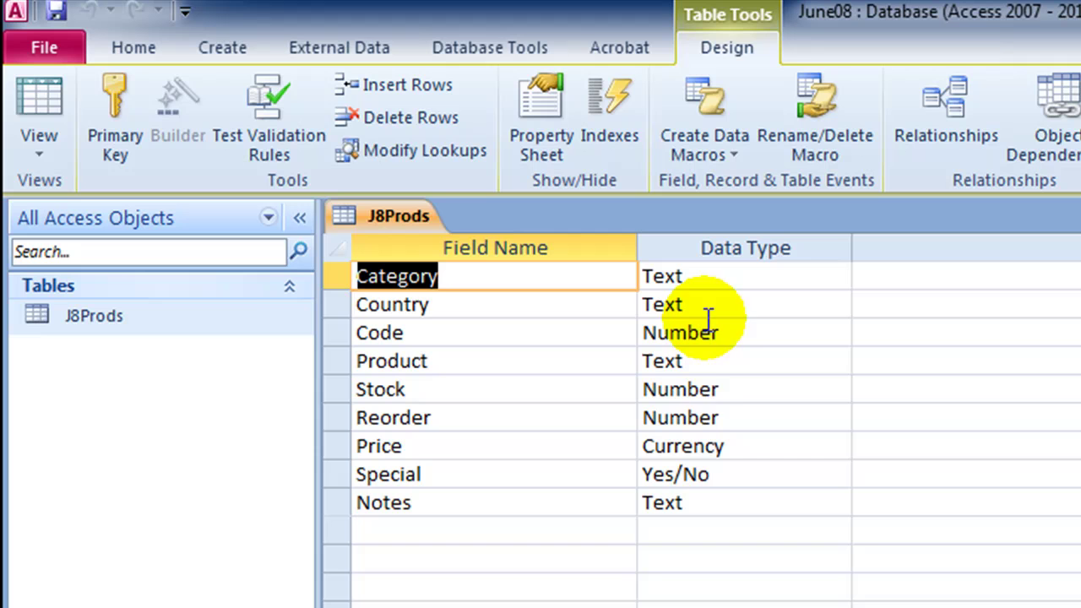
click(712, 279)
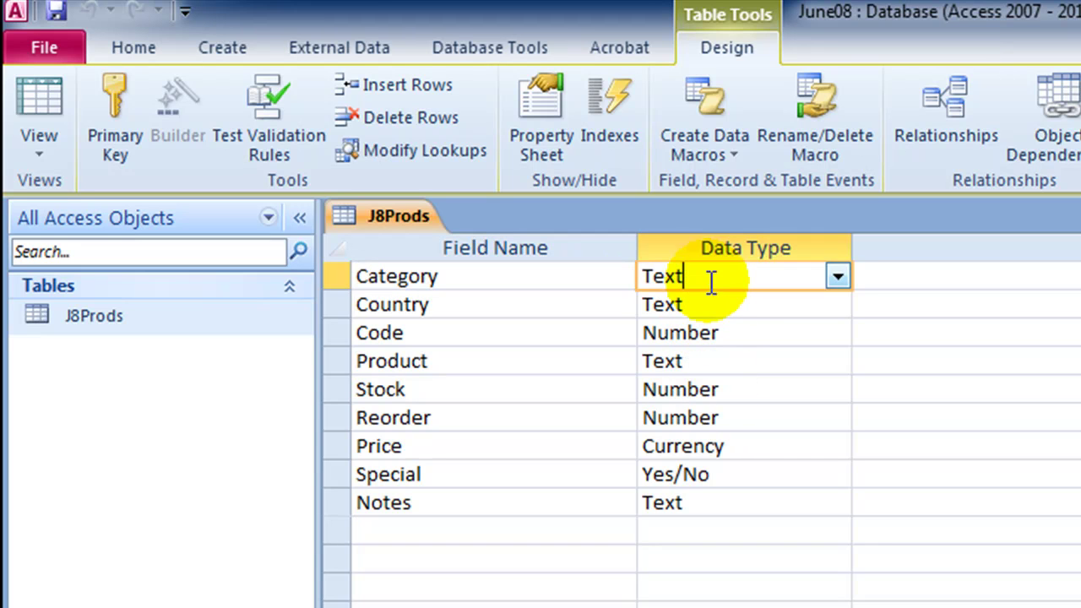
click(714, 305)
click(726, 333)
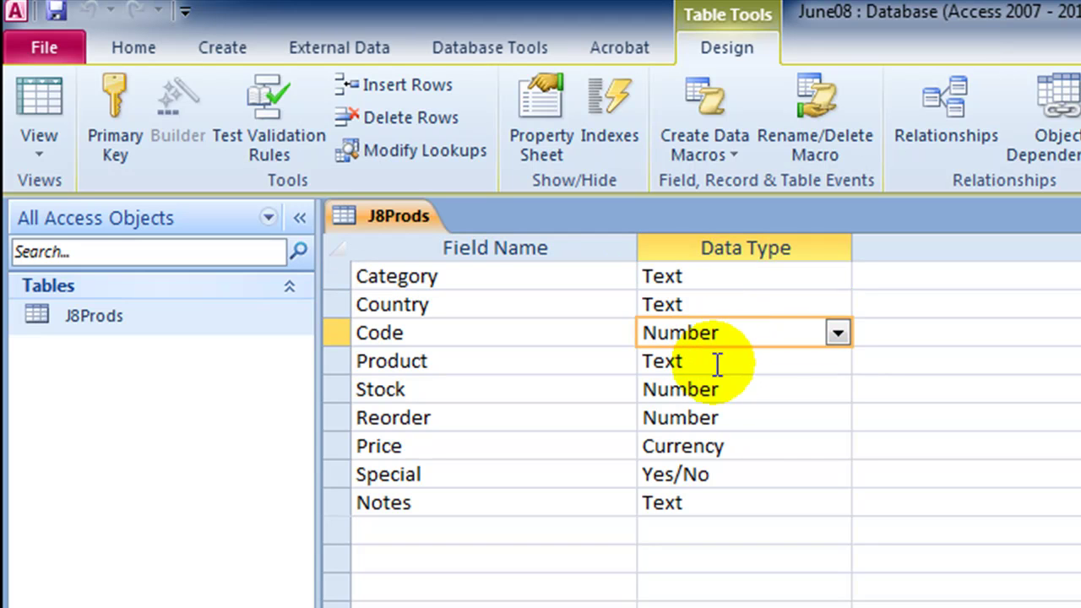
click(718, 363)
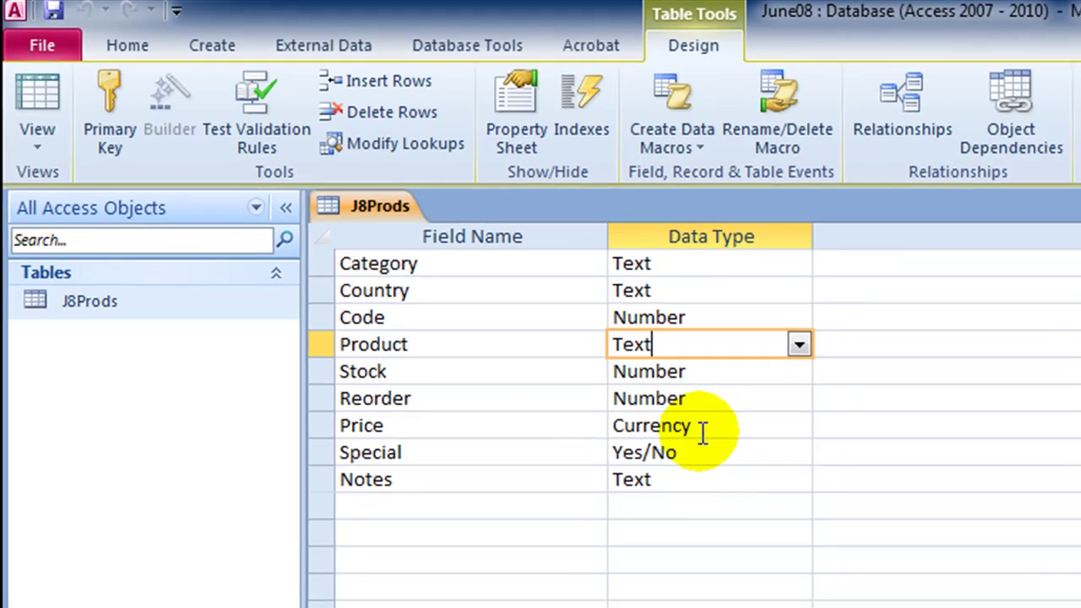
Step: Format the Price field as Currency with 2 decimal places
click(733, 447)
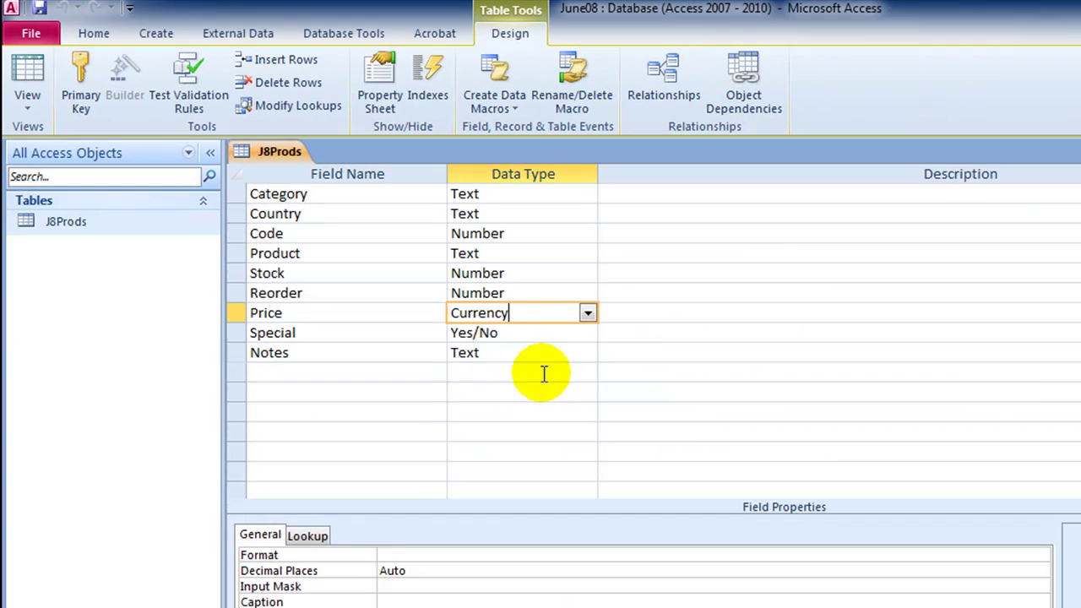
click(783, 535)
click(1002, 534)
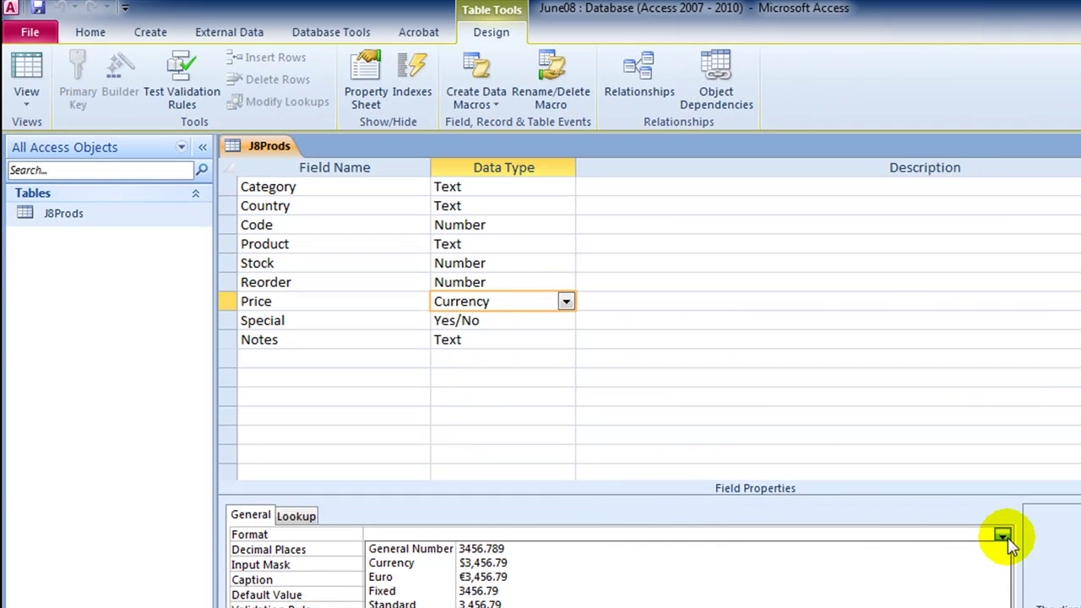
click(893, 563)
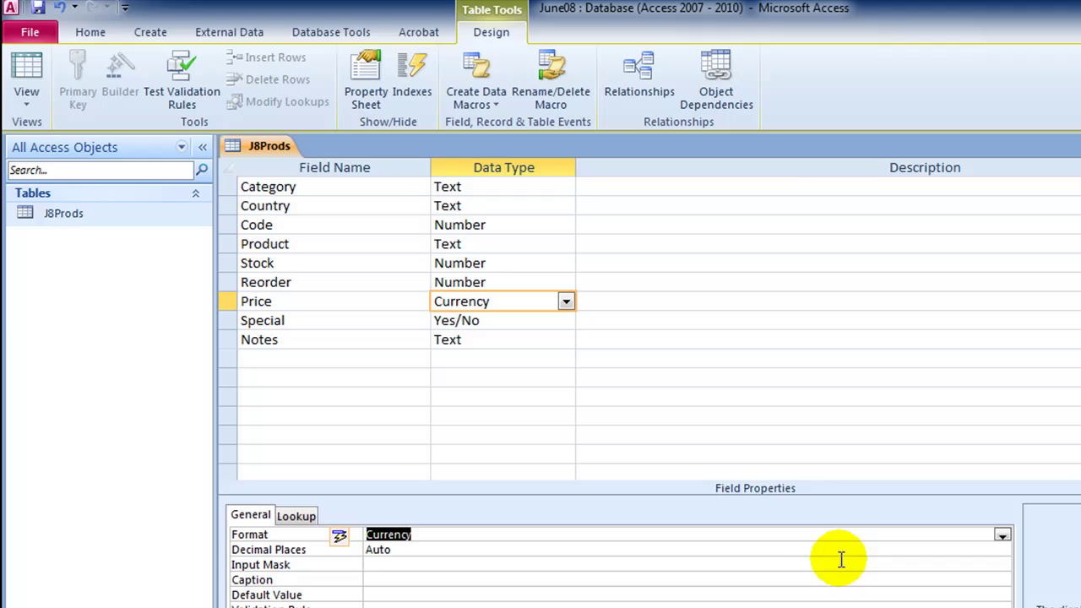
click(717, 549)
click(1002, 550)
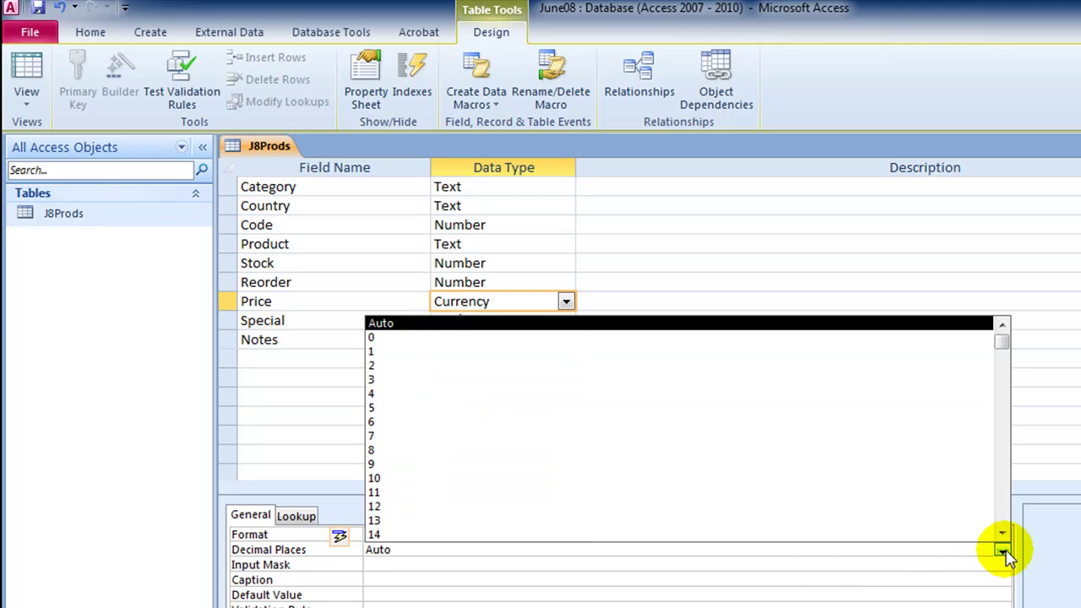
click(692, 368)
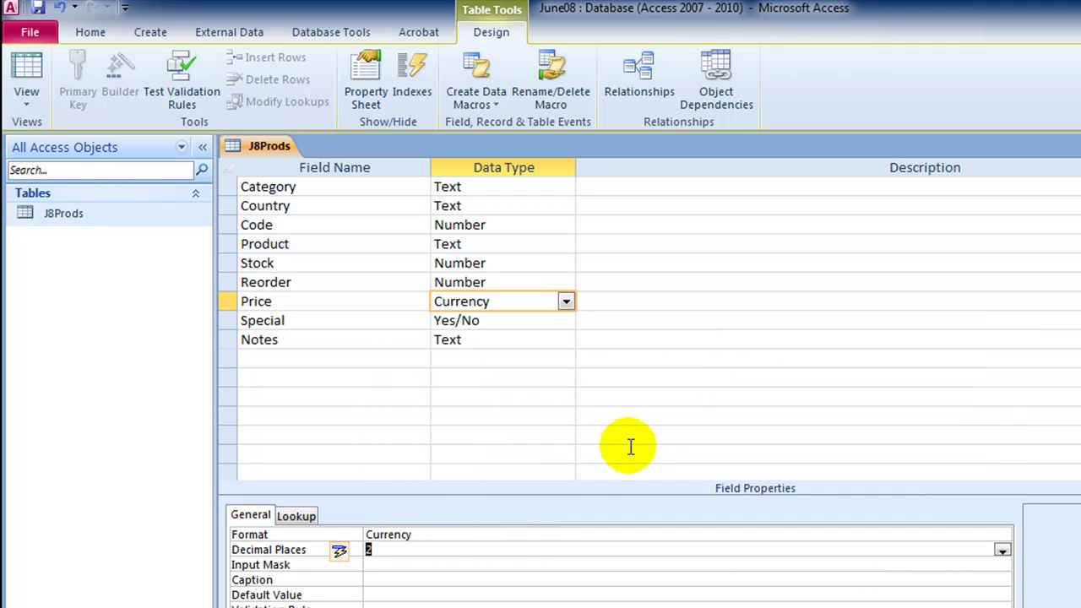
Step: Give the Special field a Yes/No format and open its Lookup Display Control options
click(491, 320)
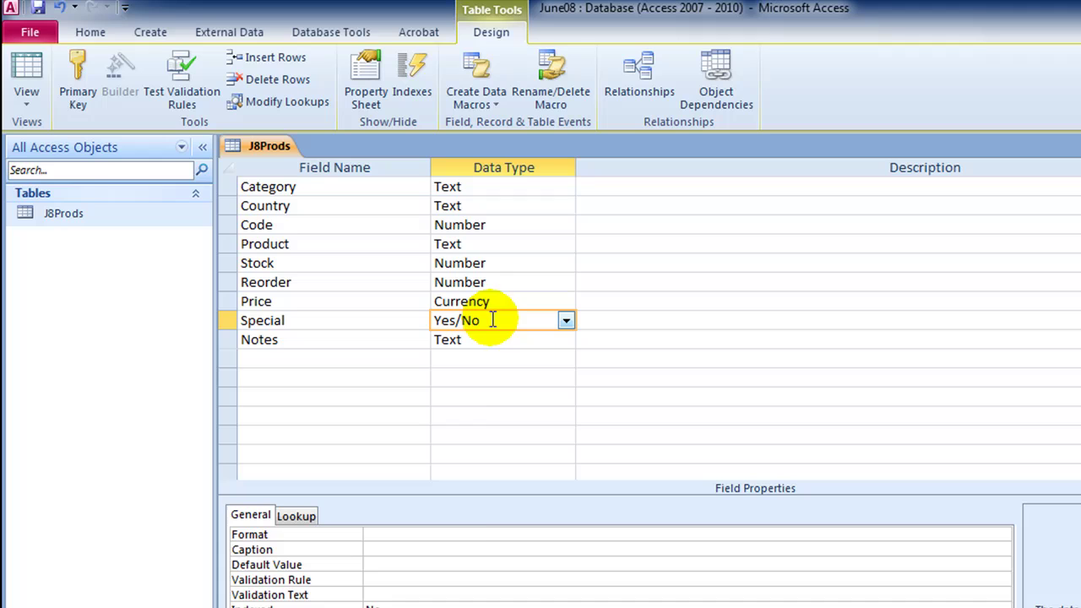
click(459, 537)
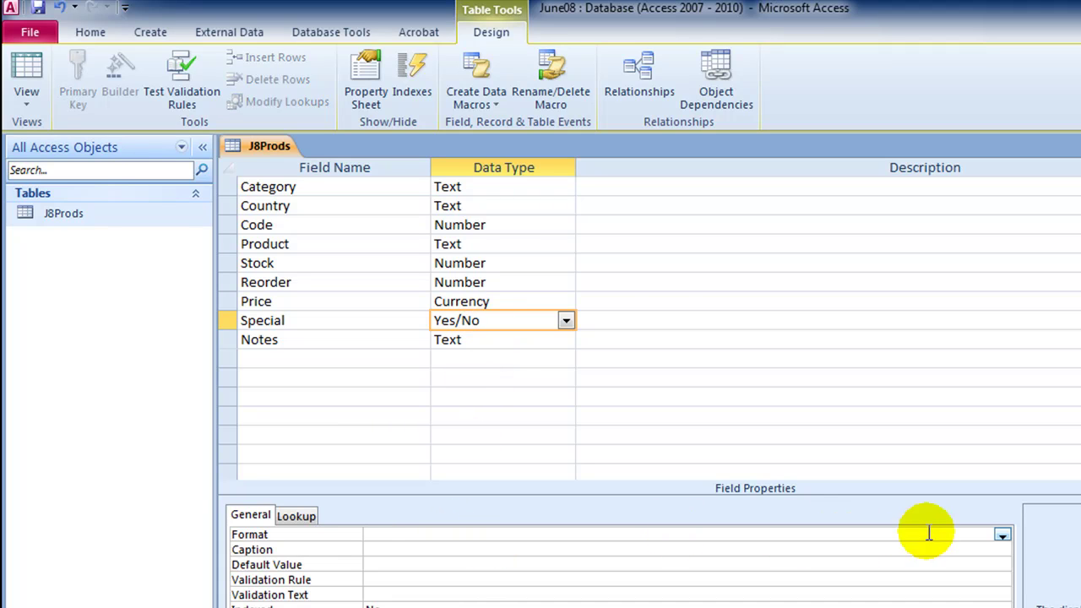
click(1002, 535)
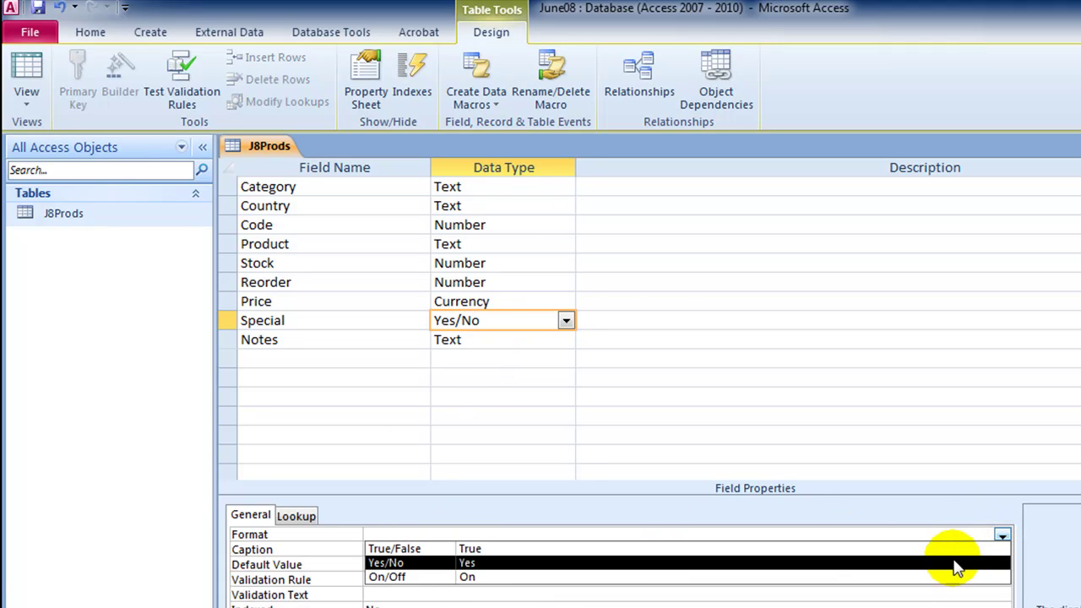
click(954, 562)
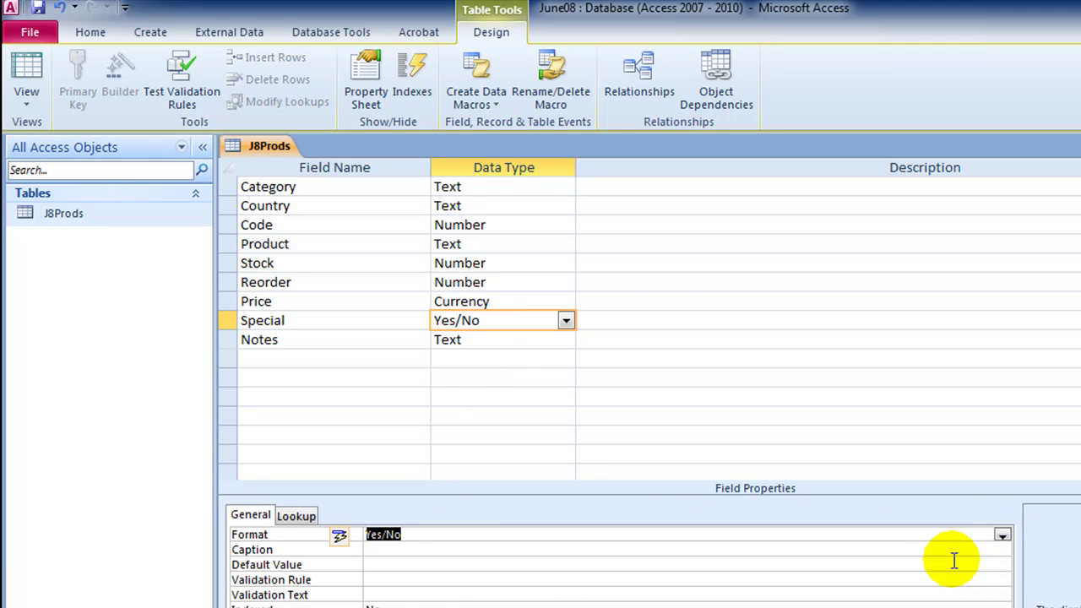
click(295, 516)
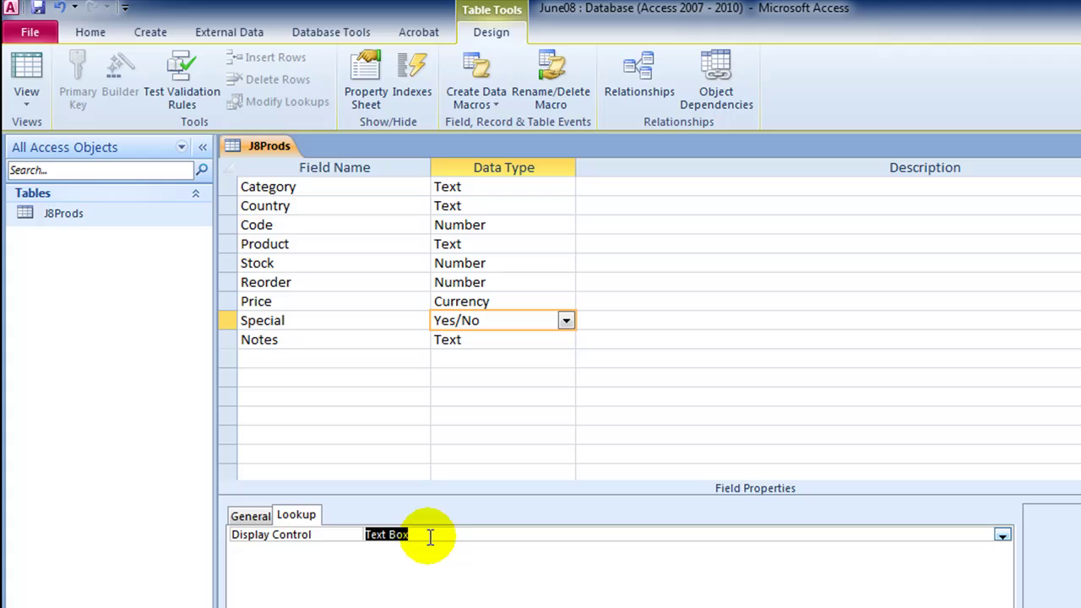
click(1002, 537)
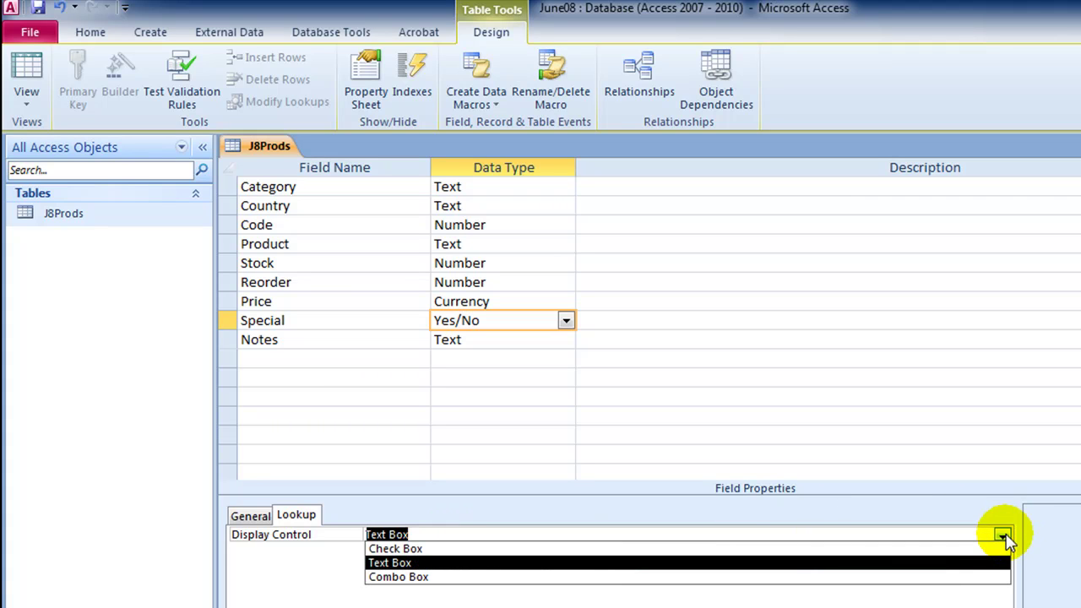